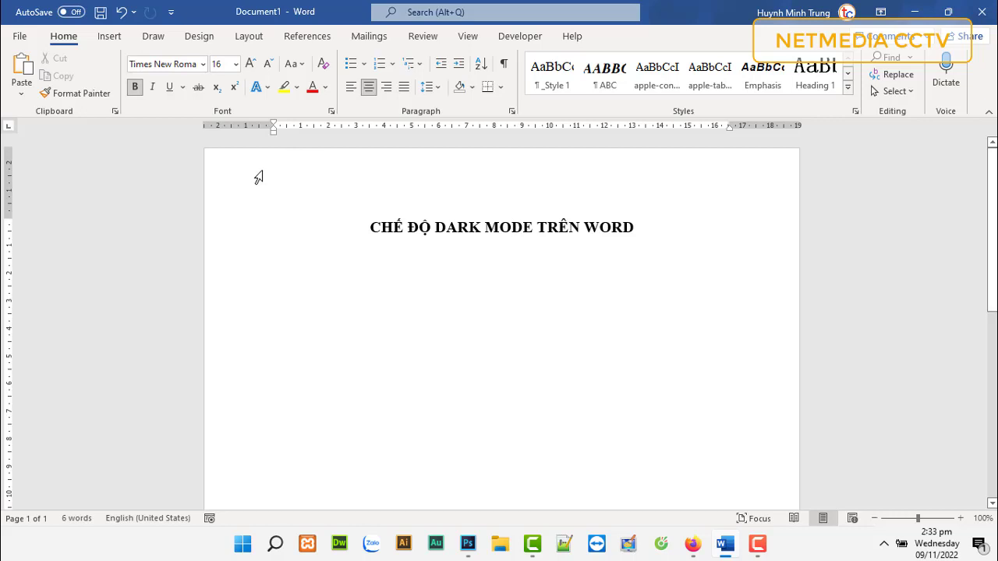
- Choose Black as the Office Theme on the Account page and return to the now-dark document
left_click(20, 37)
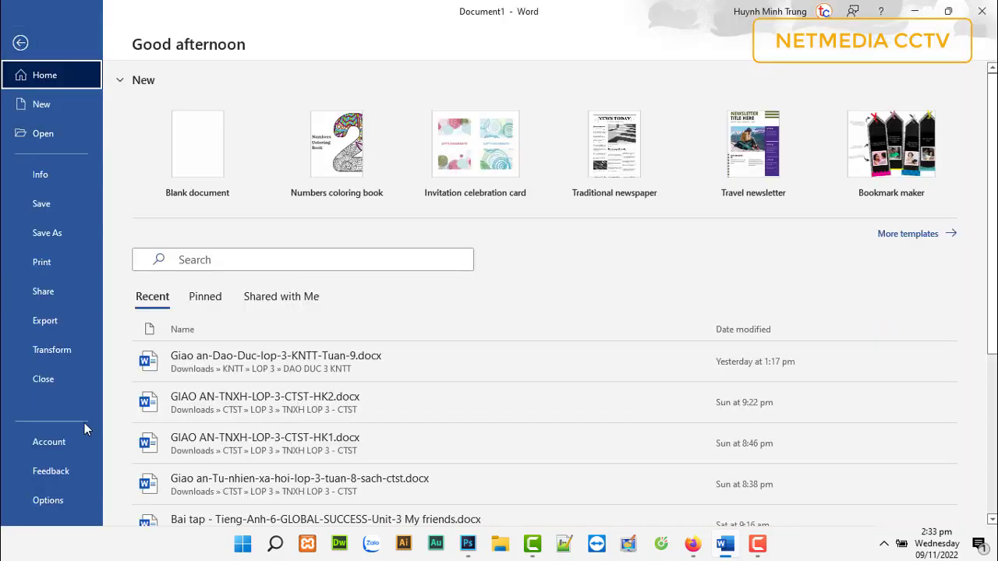
left_click(49, 442)
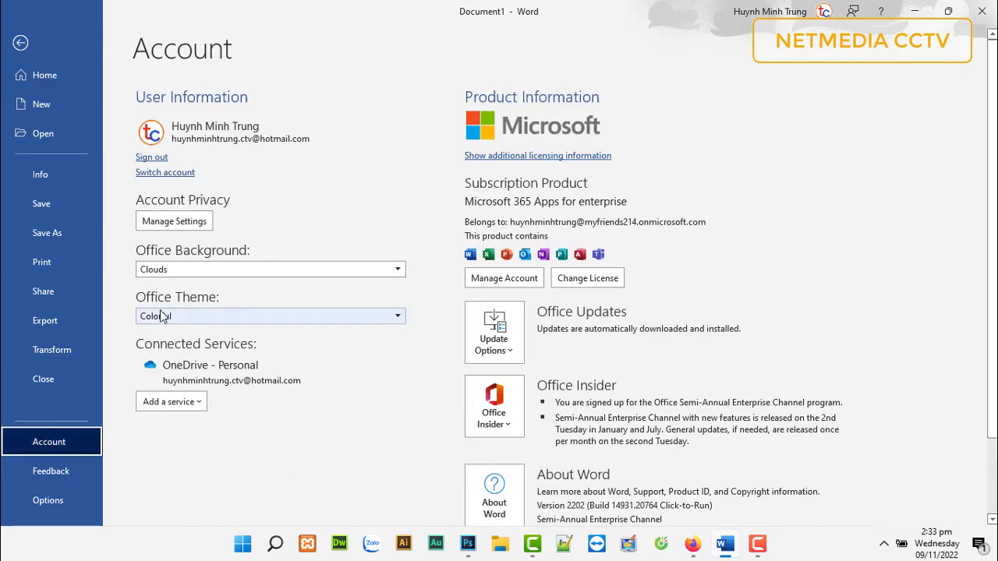
left_click(194, 315)
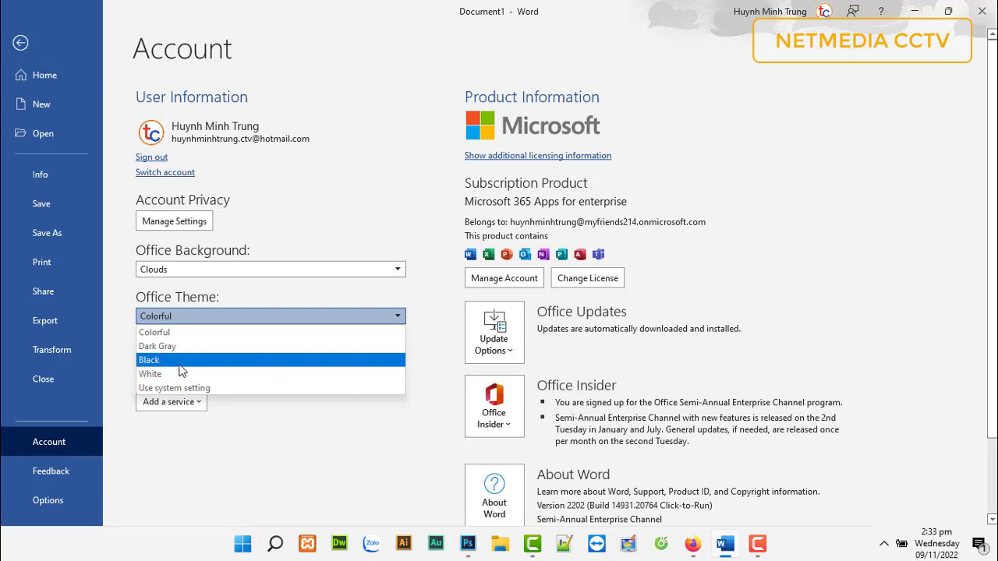
left_click(162, 362)
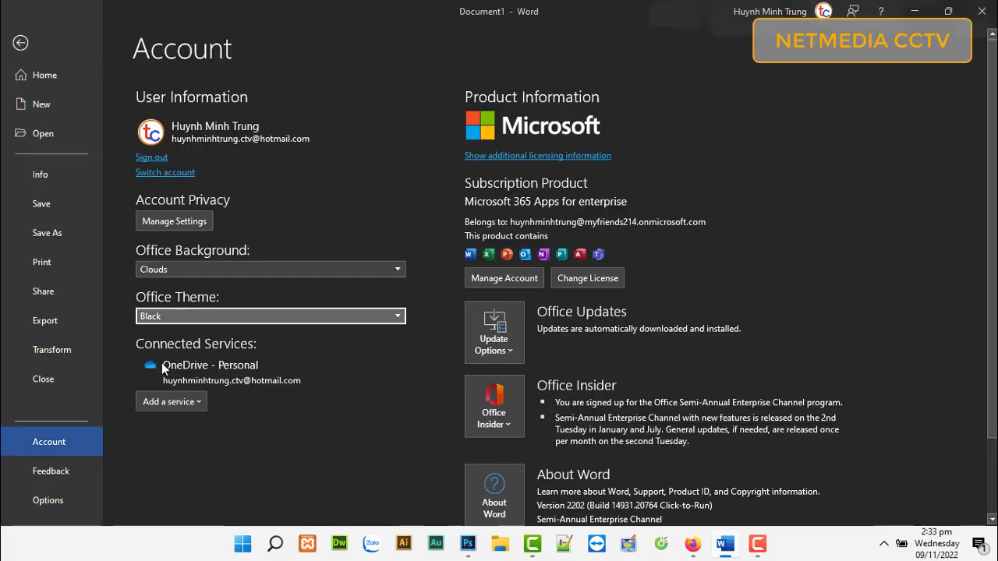
left_click(20, 43)
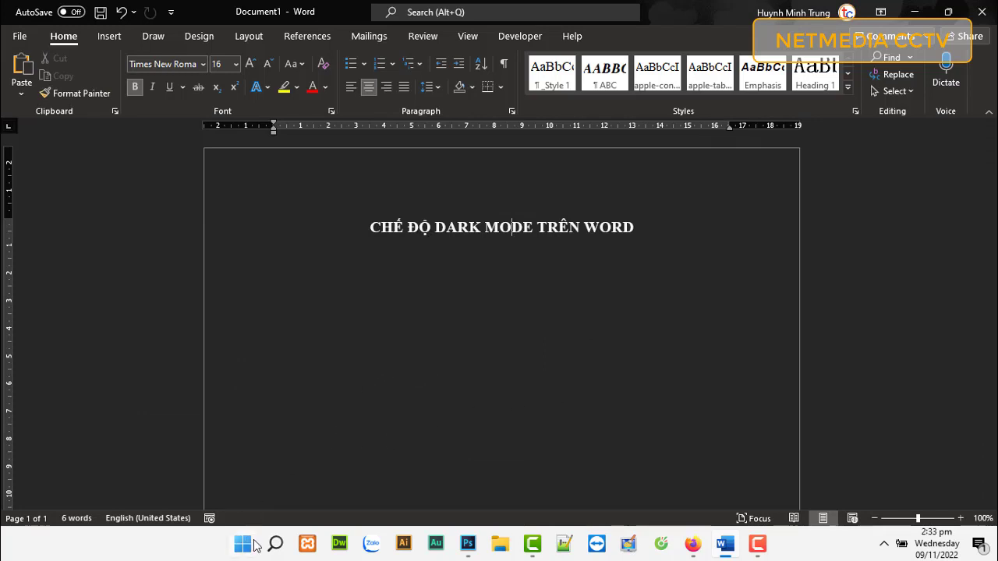
- Open a blank Excel workbook to see the Black theme applied there too
left_click(246, 551)
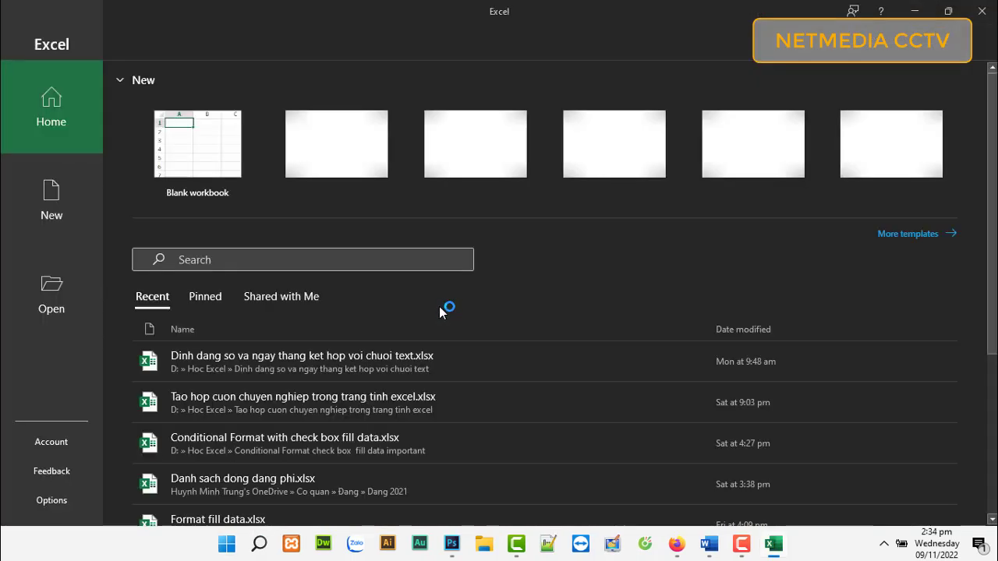
left_click(256, 190)
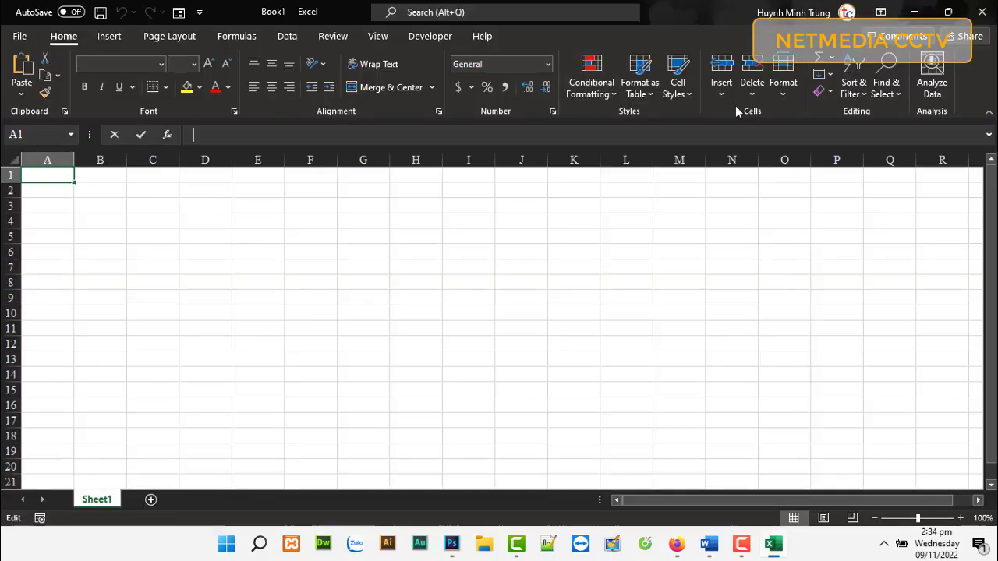
left_click(914, 12)
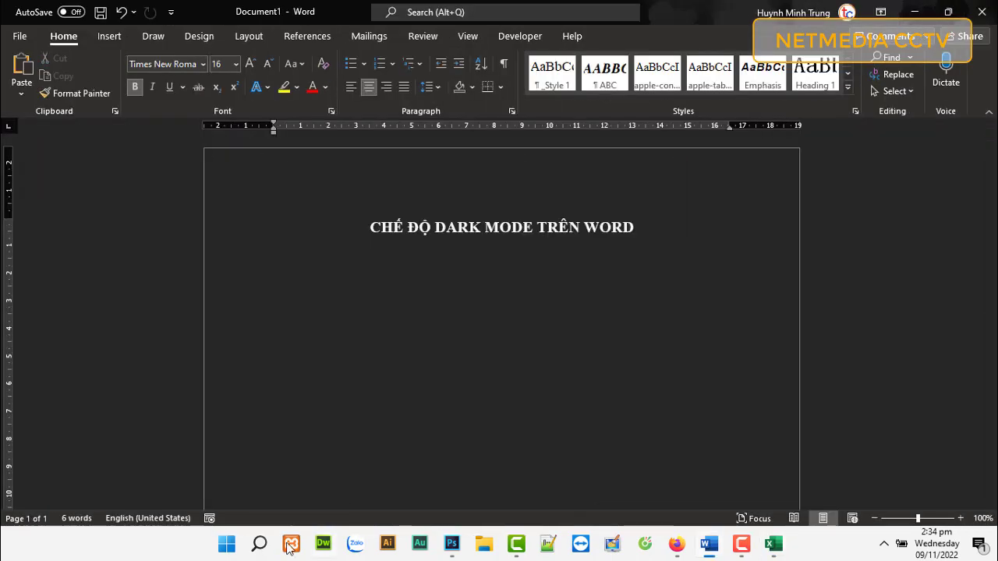
- Close the Excel workbook without saving and return to the Word document
left_click(227, 544)
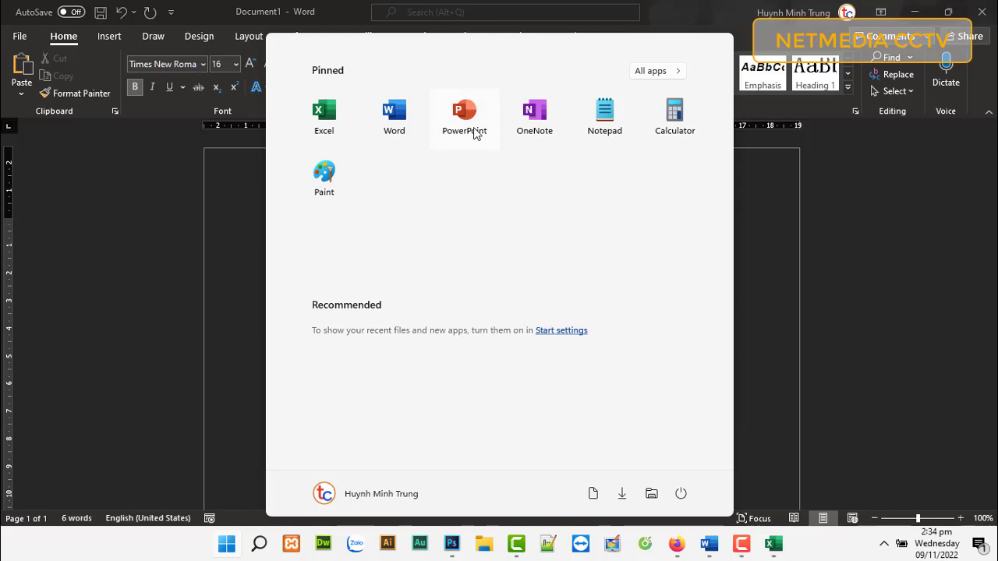
left_click(863, 324)
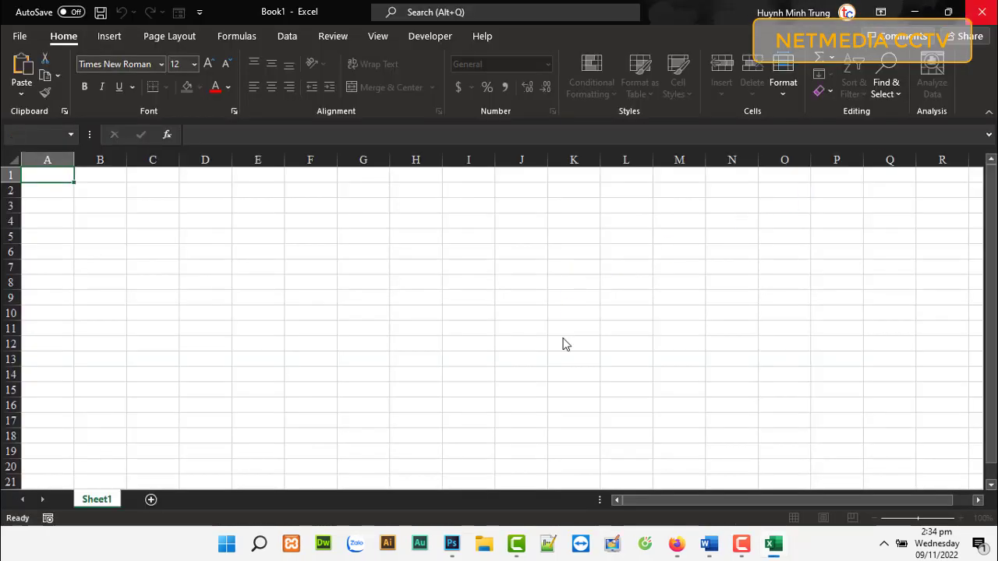
key("alt+F4")
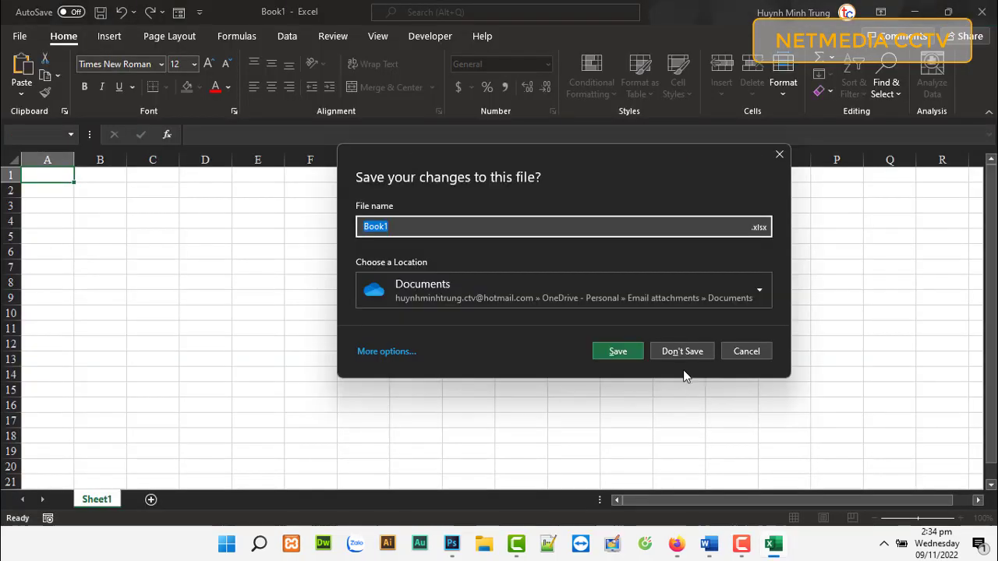
left_click(684, 351)
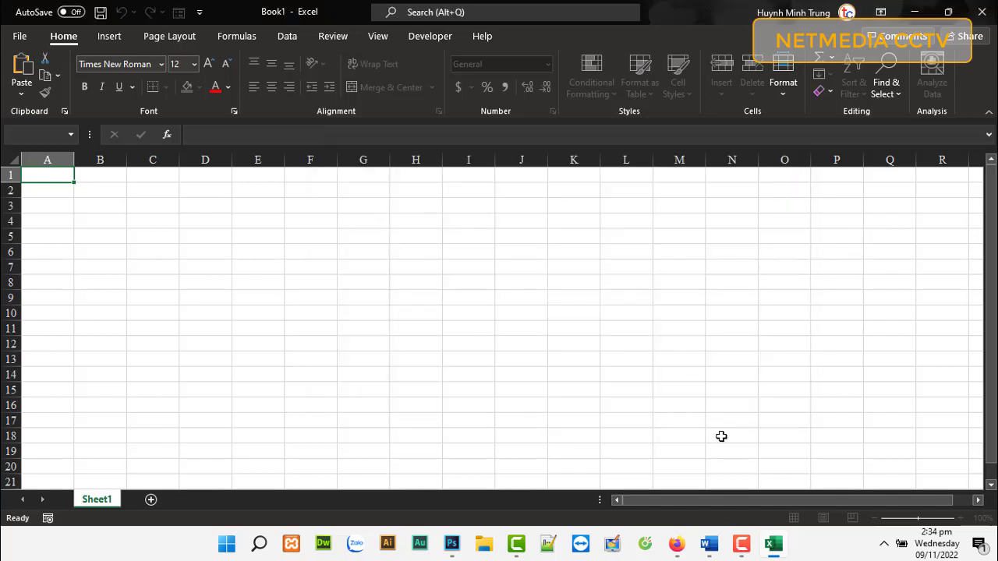
left_click(713, 544)
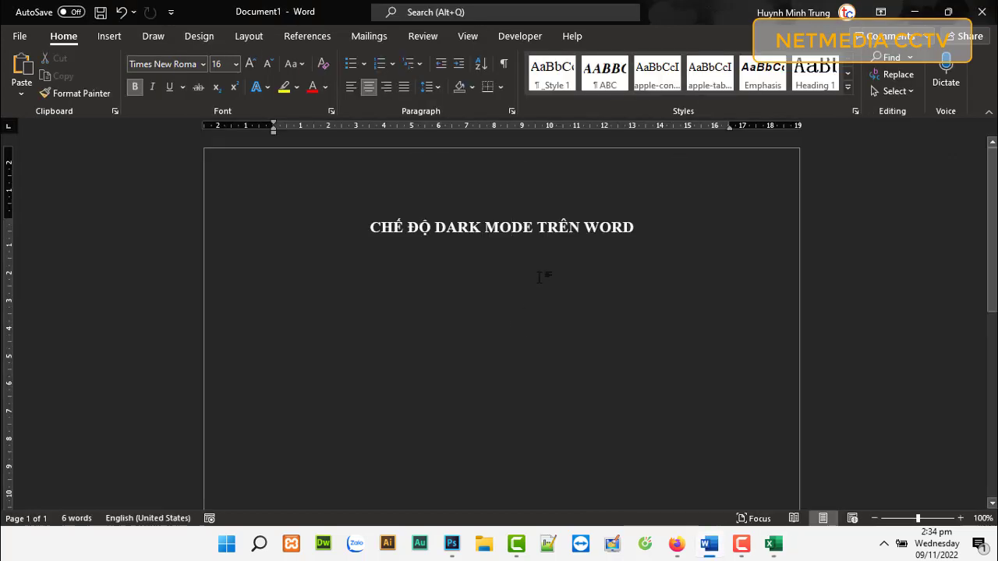
- Apply the Black, Text 1 page colour so the page shows white with dark title text
left_click(513, 227)
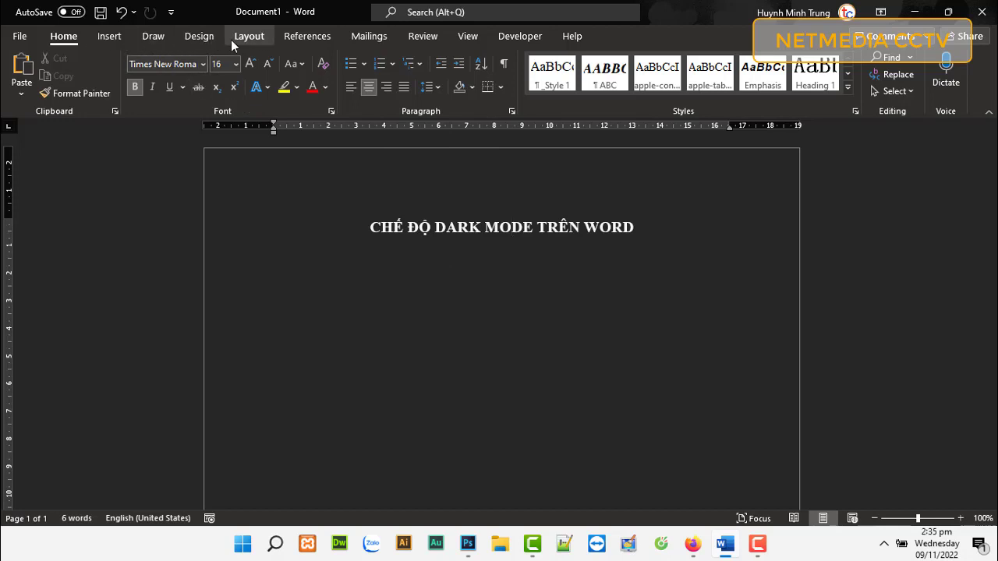
left_click(211, 36)
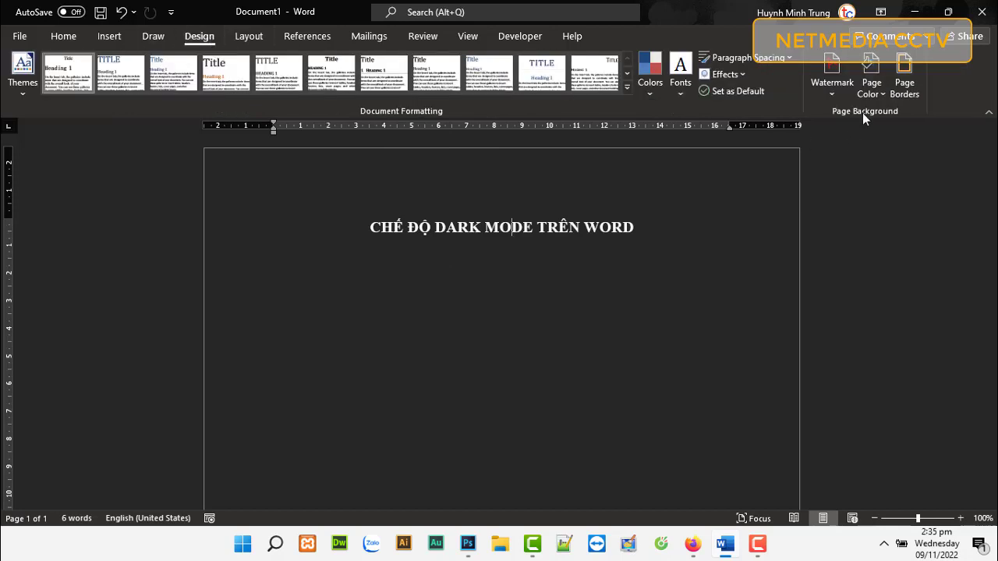
left_click(879, 92)
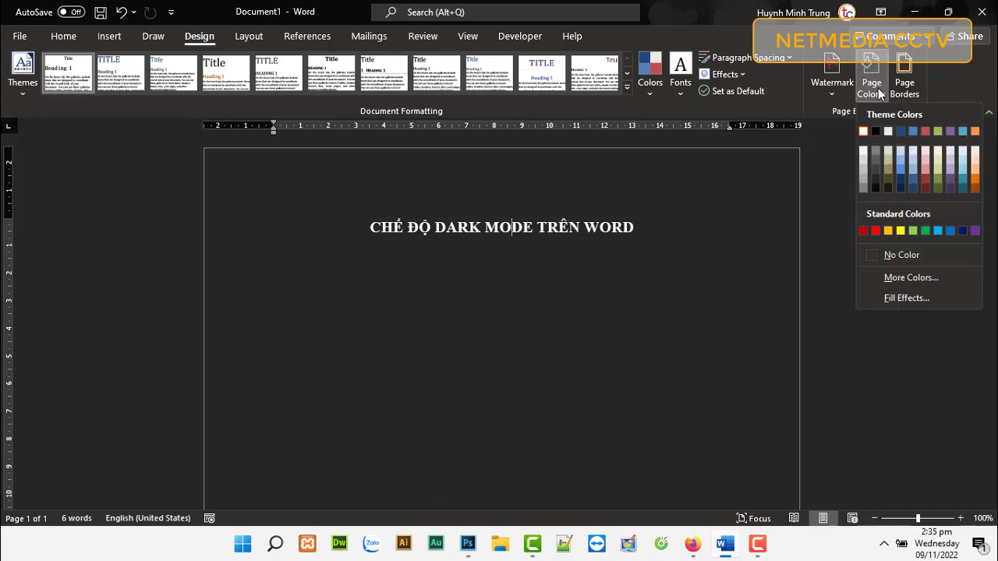
left_click(191, 41)
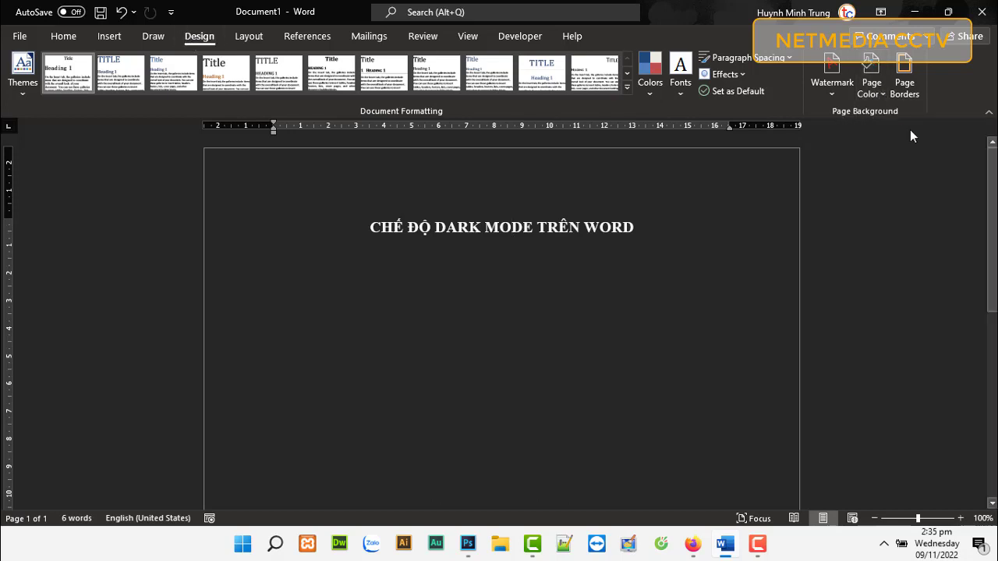
left_click(879, 95)
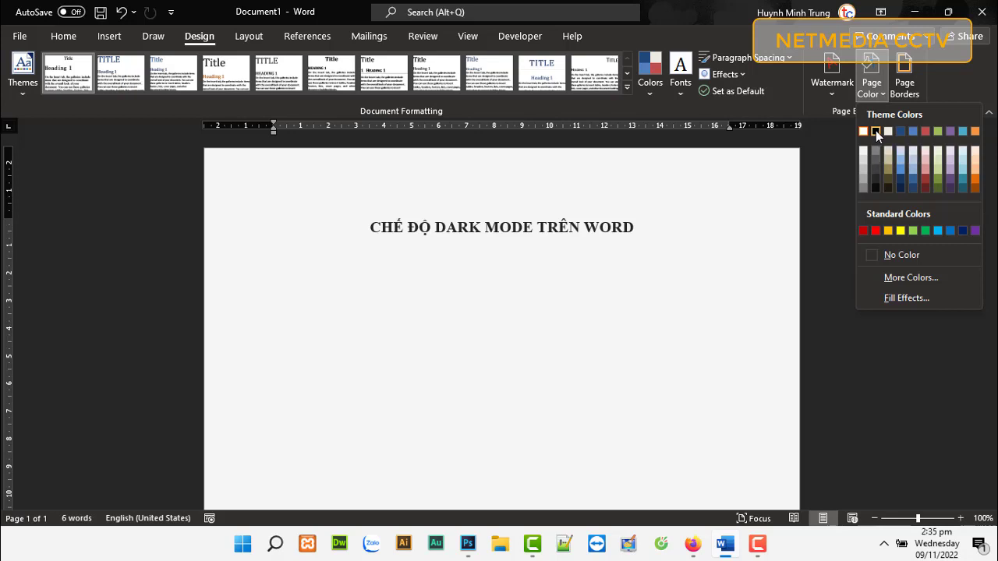
left_click(875, 130)
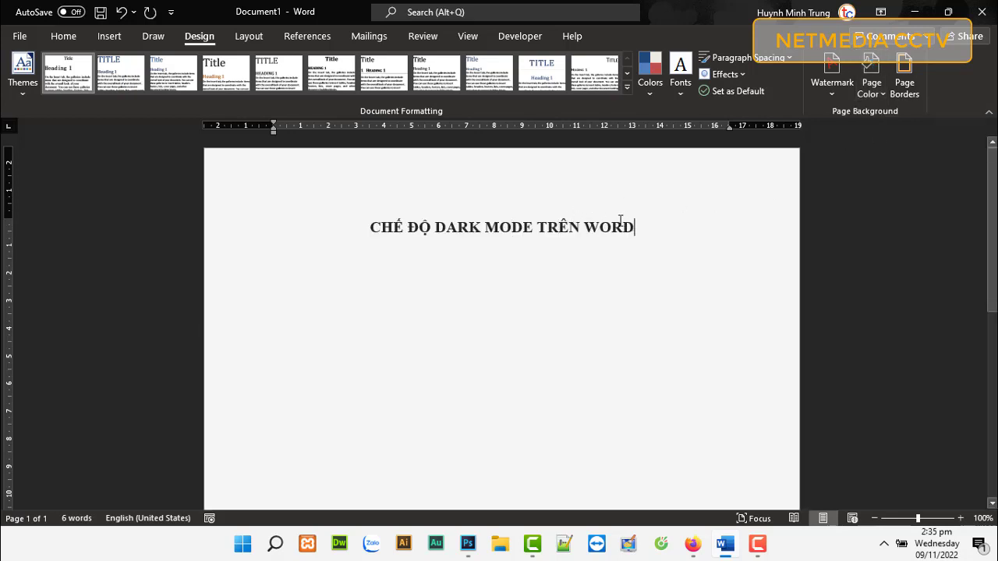
left_click(20, 36)
left_click(56, 261)
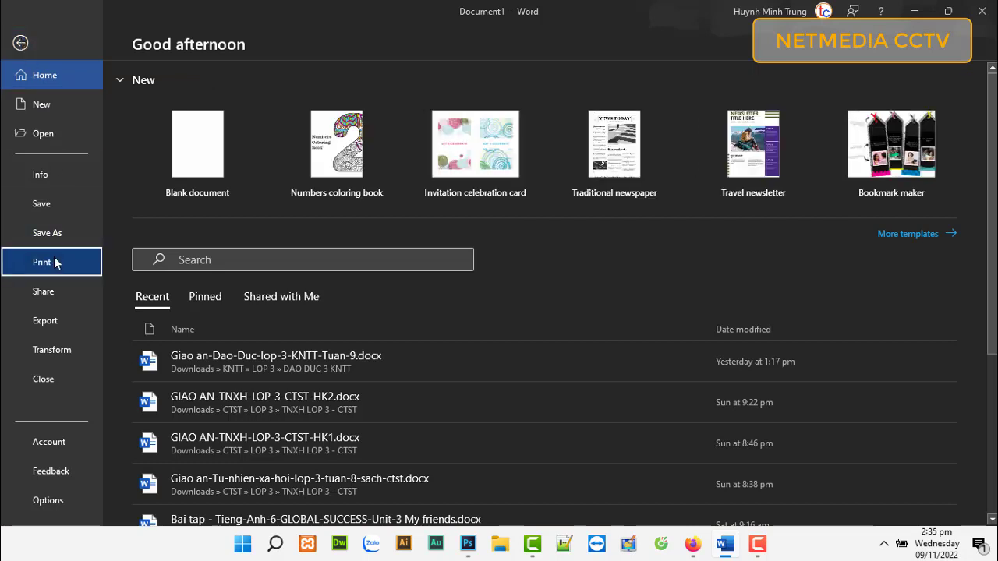
left_click(923, 514)
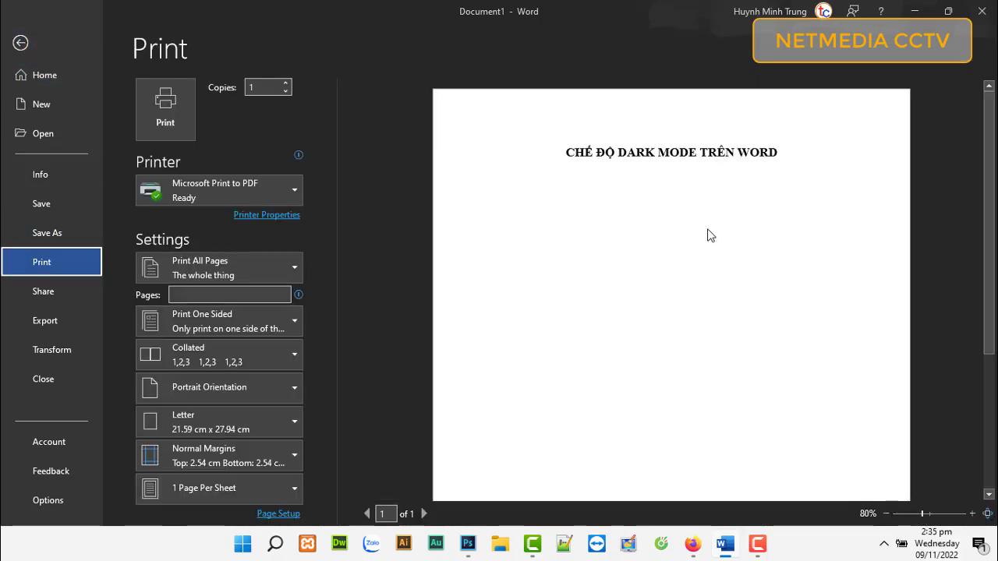
left_click(21, 43)
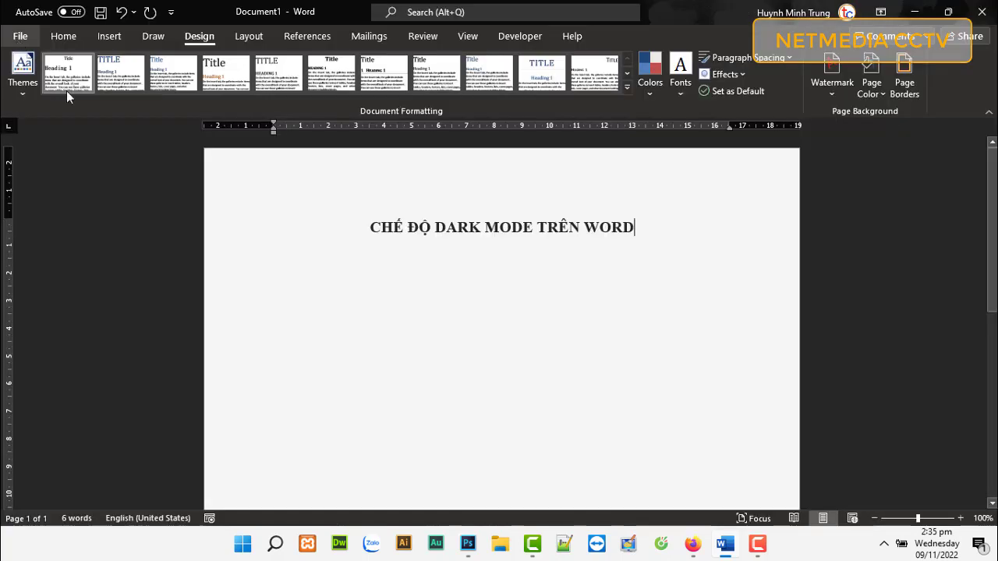
left_click(880, 95)
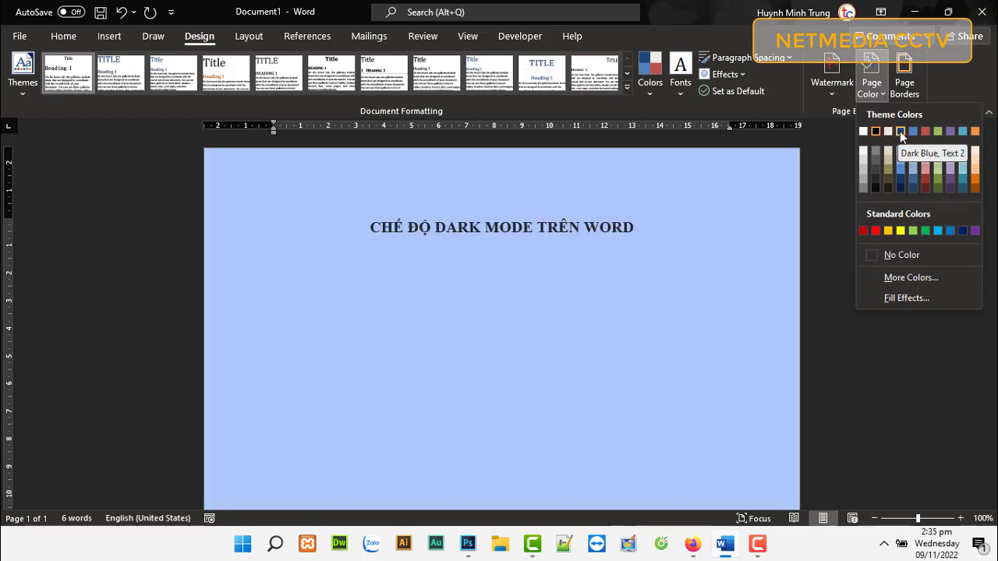
left_click(902, 131)
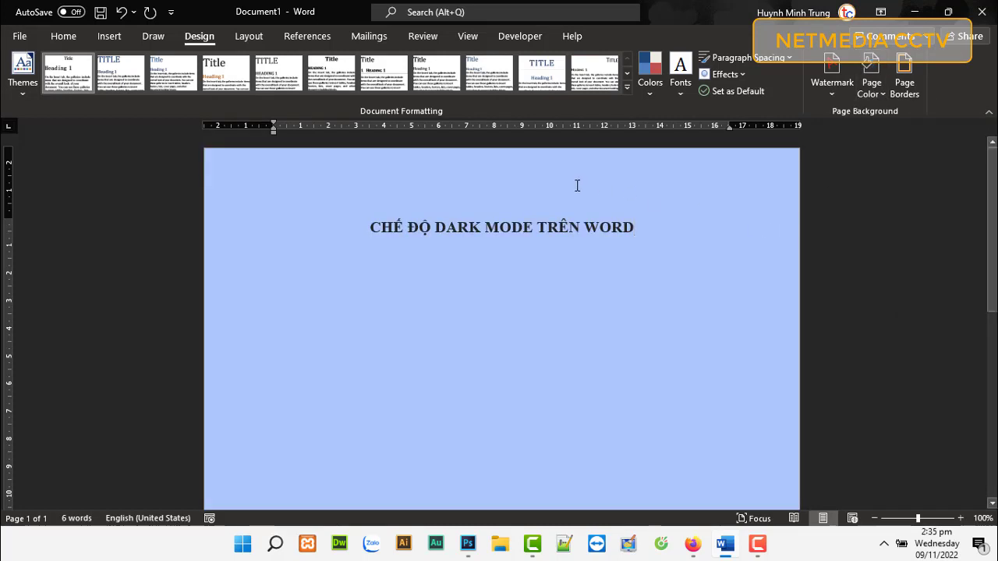
left_click(22, 39)
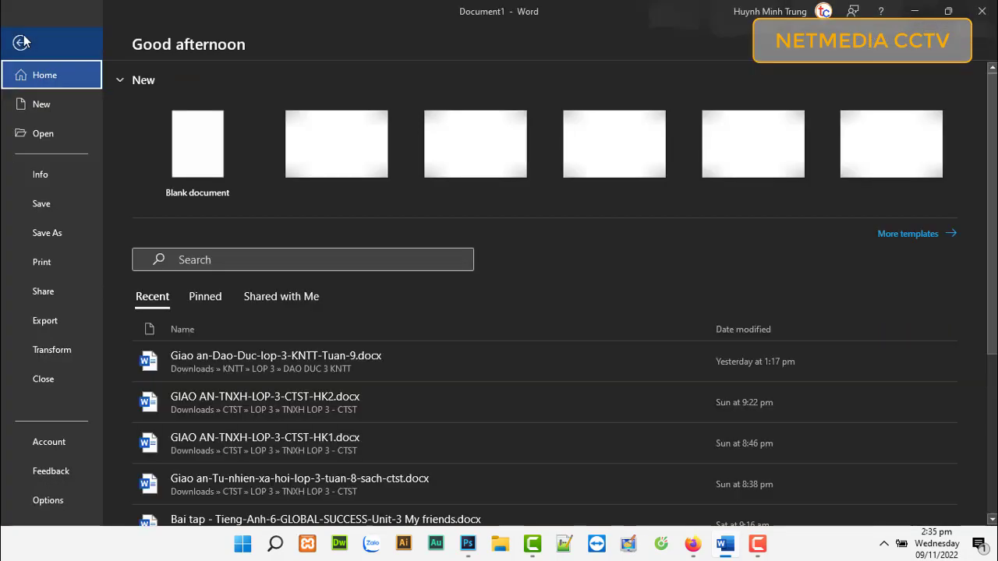
left_click(52, 264)
left_click(919, 514)
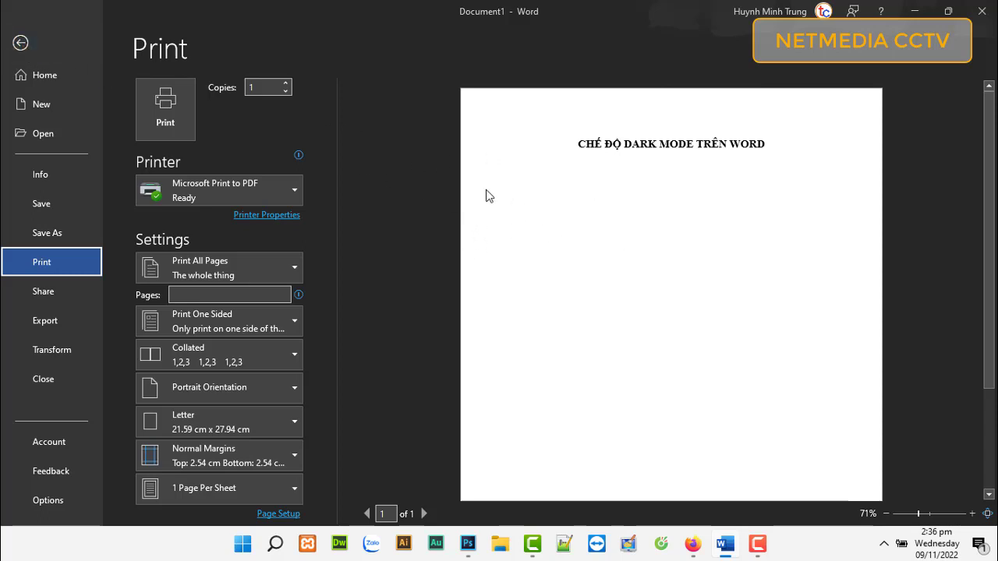
left_click(20, 43)
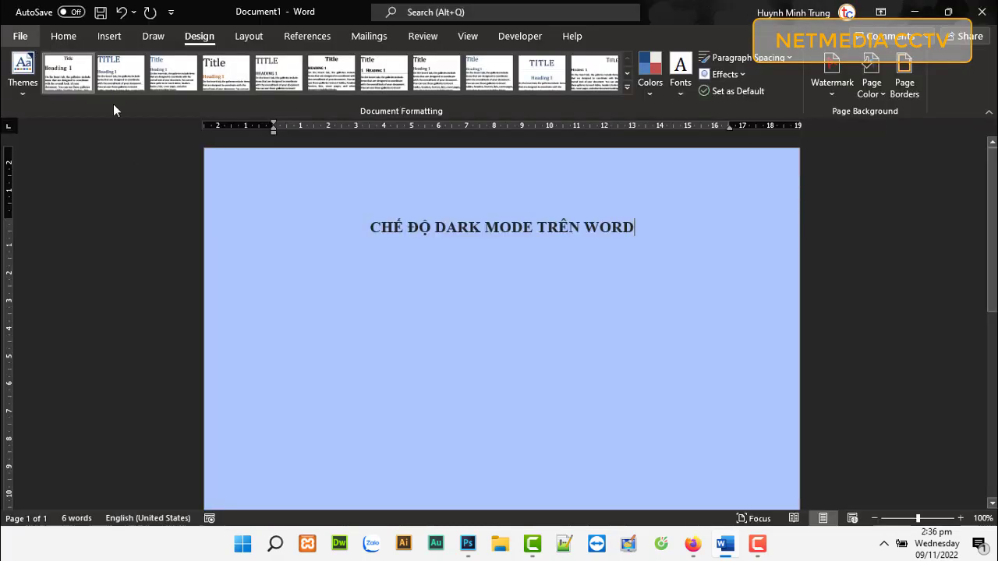
- Enable 'Print background colors and images' in Word Options > Display and confirm with OK
left_click(20, 37)
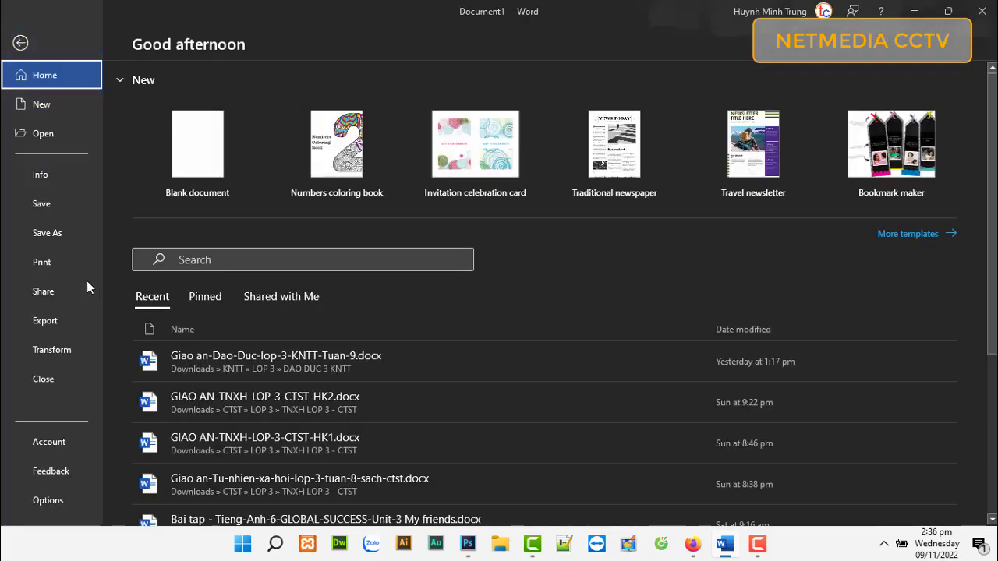
left_click(65, 501)
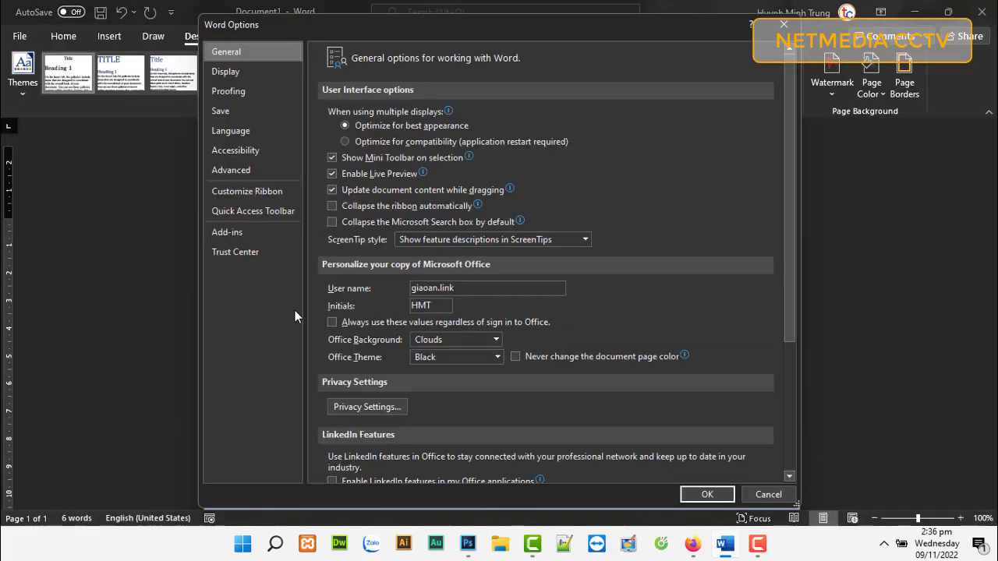
scroll(312, 247, "down", 5)
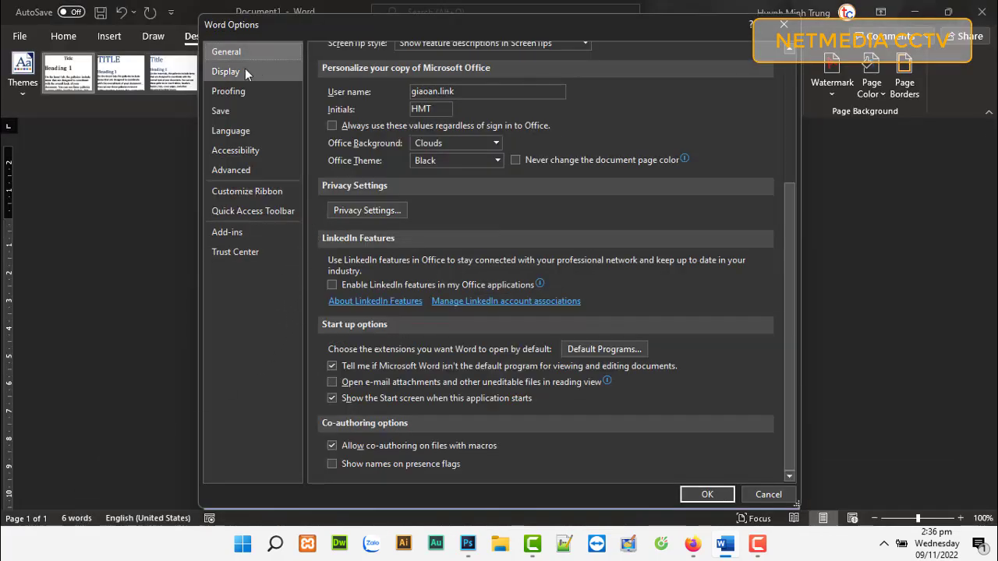
left_click(232, 71)
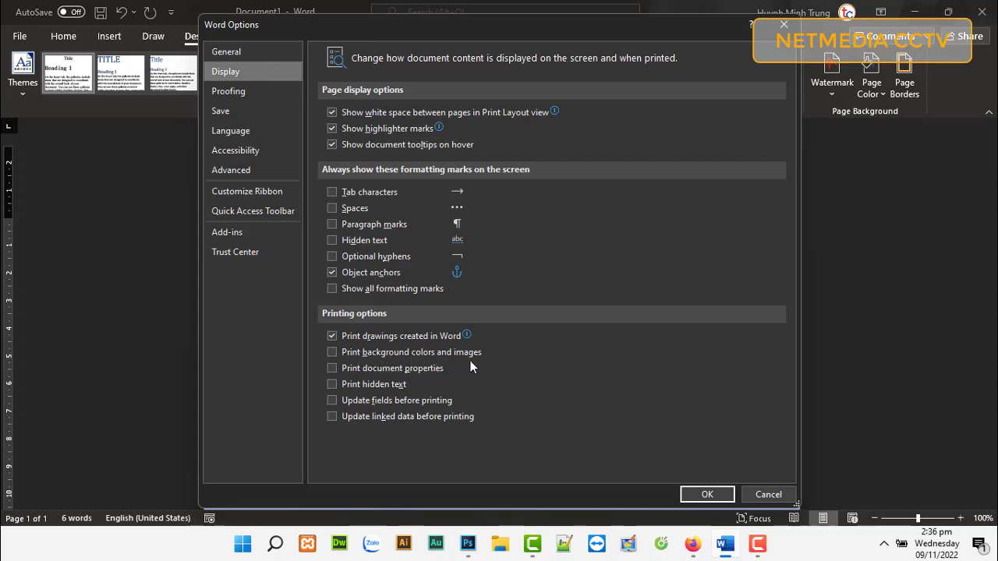
left_click(333, 352)
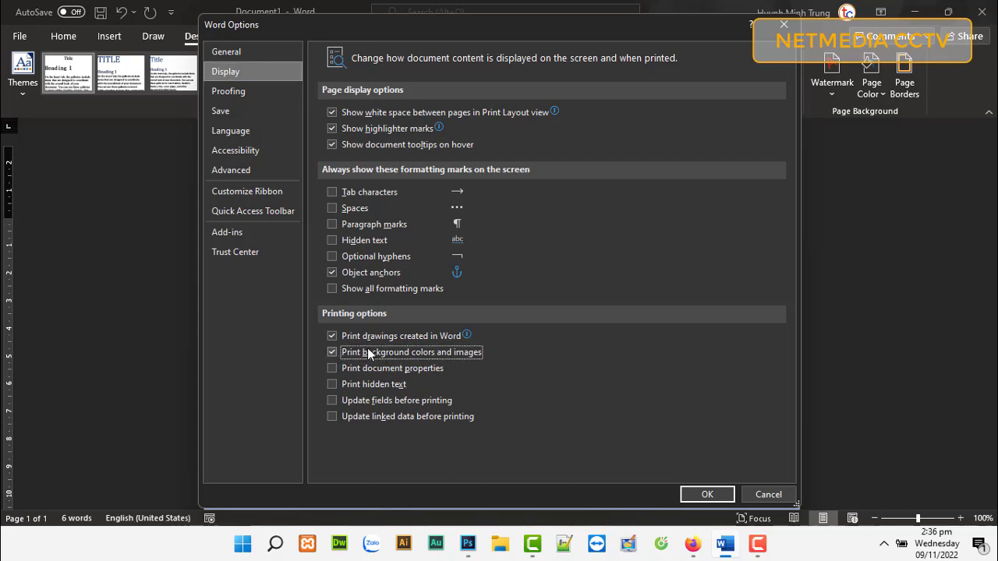
left_click(709, 494)
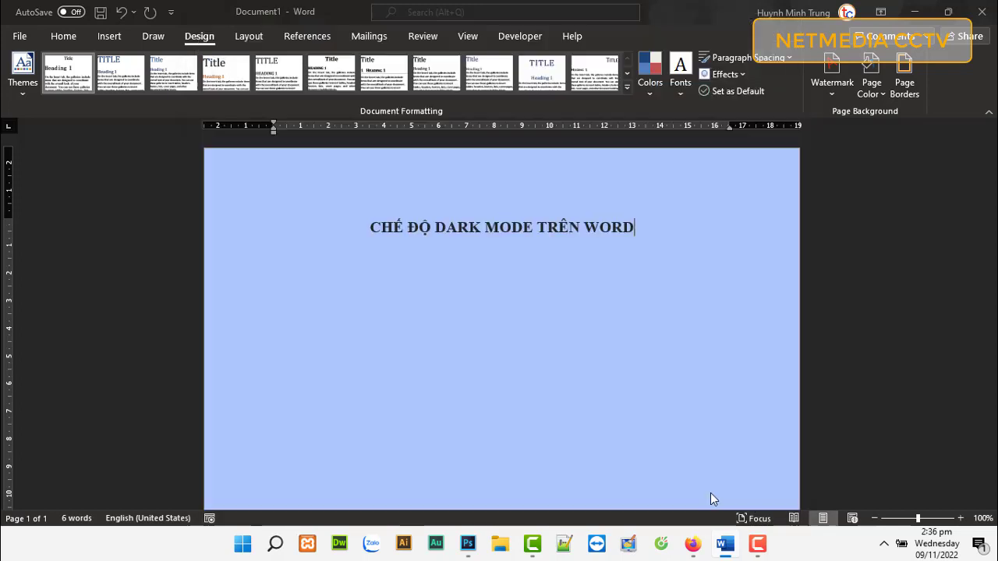
- Check the zoomed-in print preview showing the coloured page background, then return to editing
left_click(21, 37)
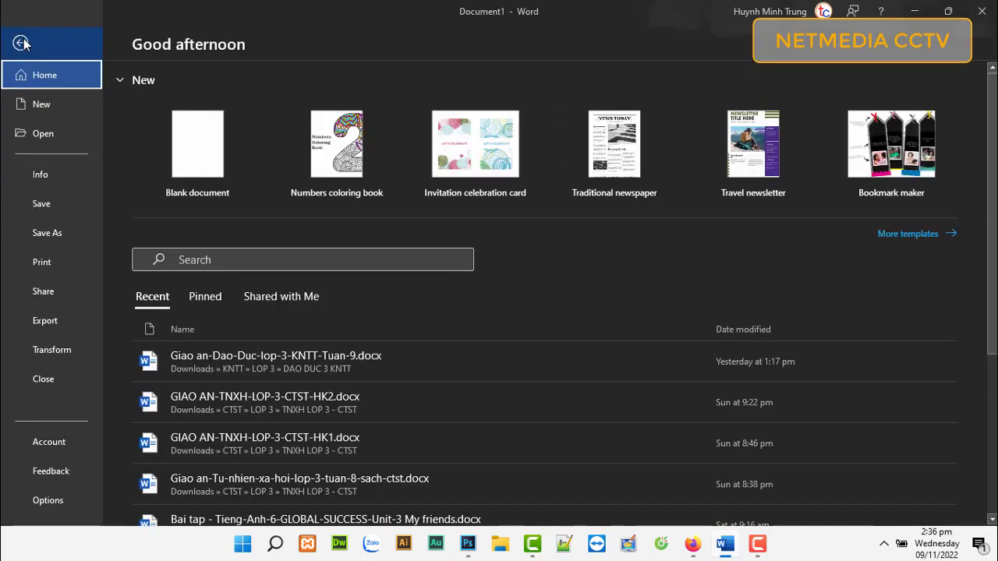
left_click(67, 261)
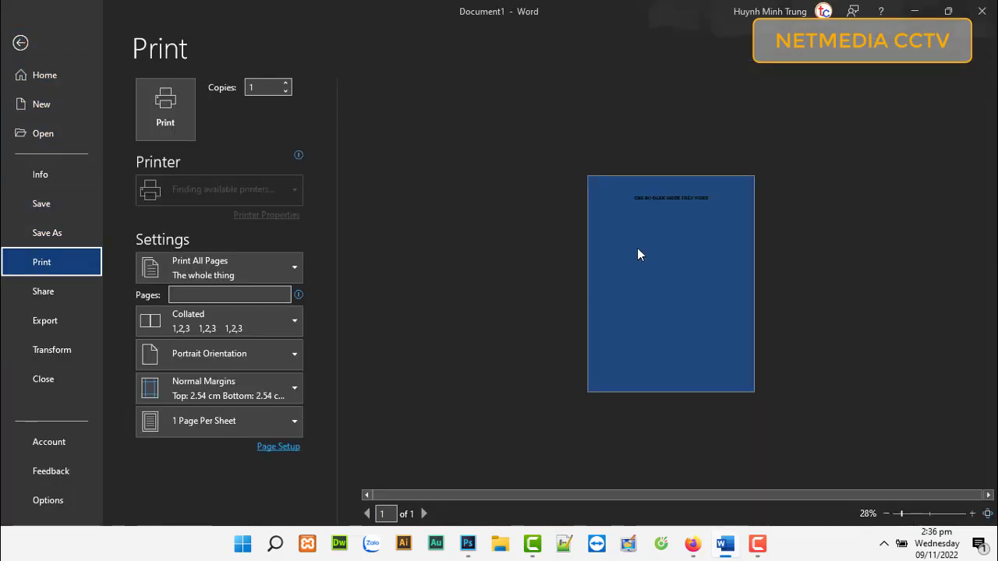
left_click(927, 513)
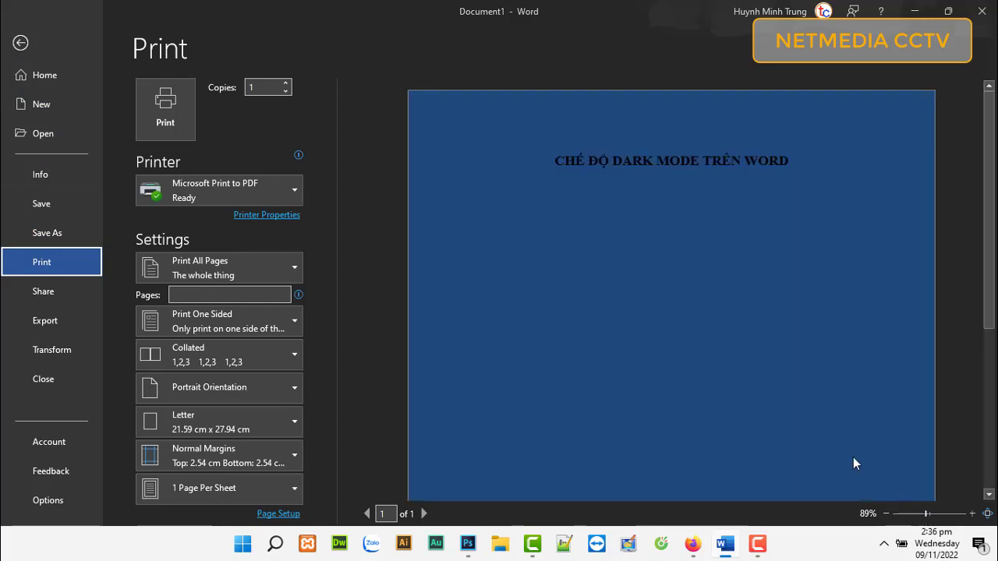
left_click(20, 43)
- Change the page colour to Red, confirm it in the zoomed print preview, then open Word Options
left_click(870, 97)
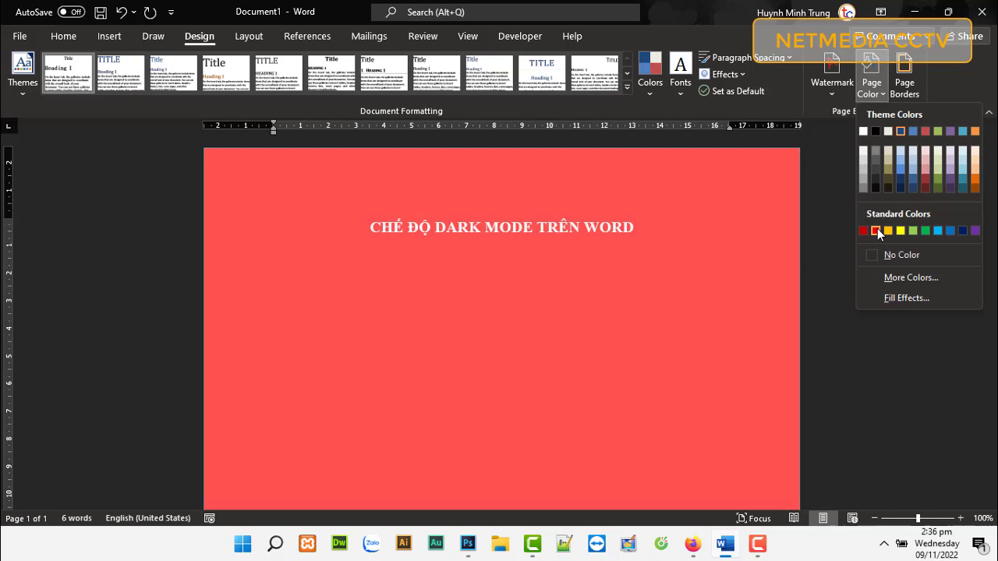
left_click(876, 230)
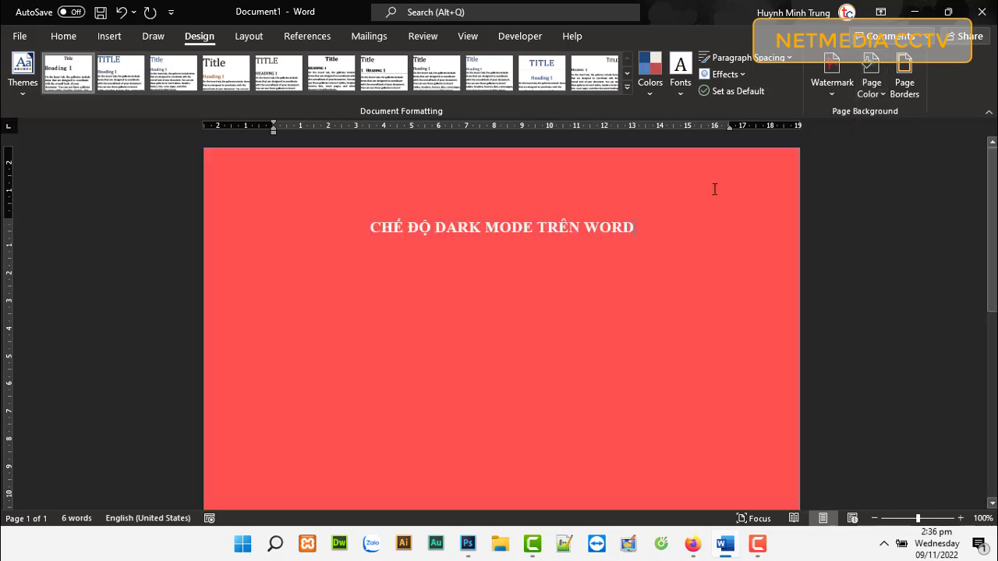
left_click(20, 36)
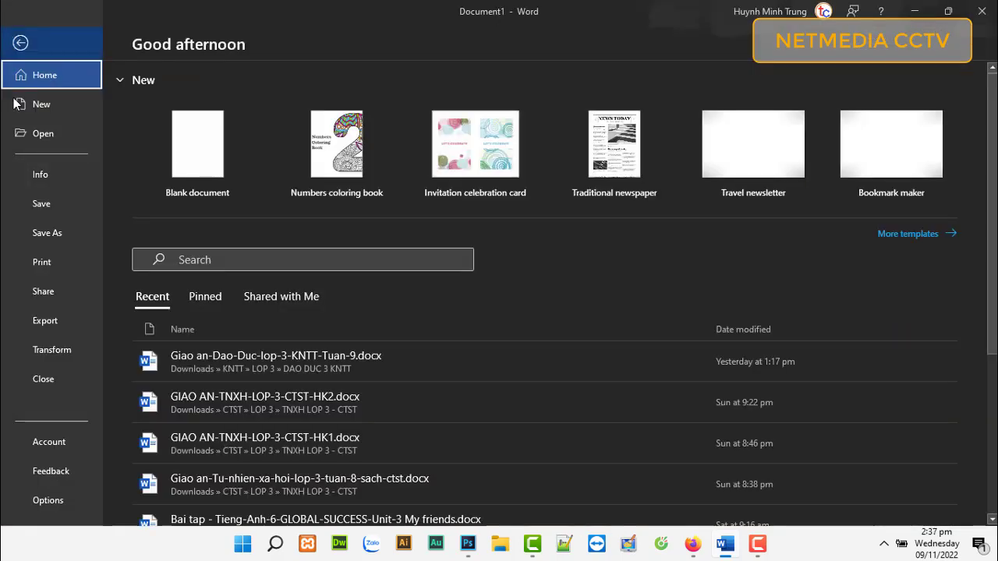
left_click(47, 263)
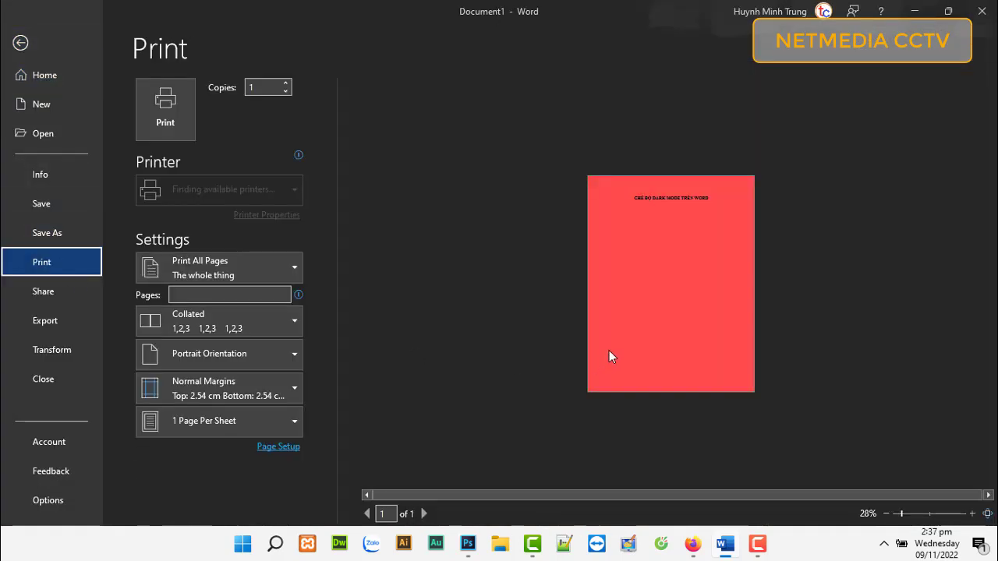
left_click(926, 513)
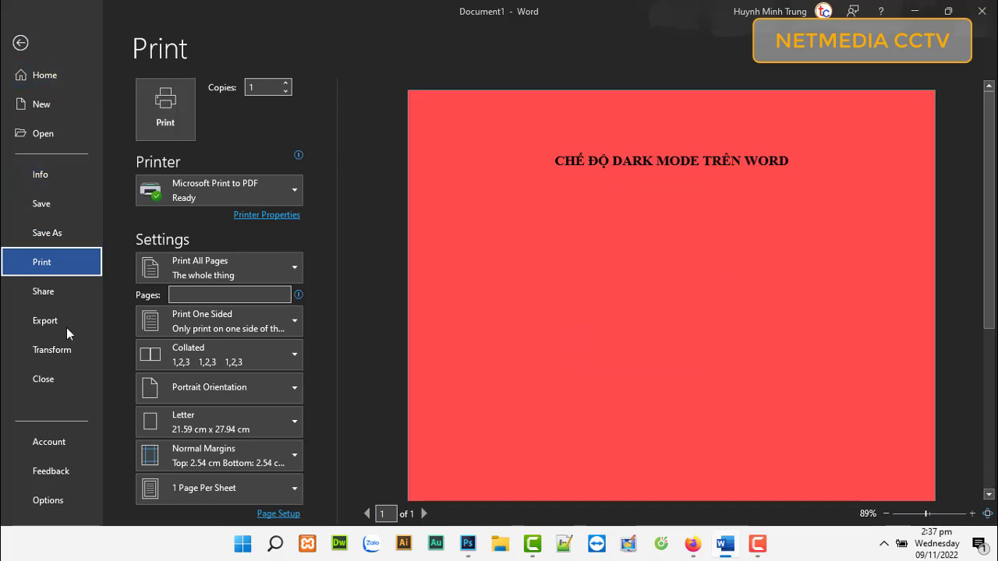
left_click(49, 501)
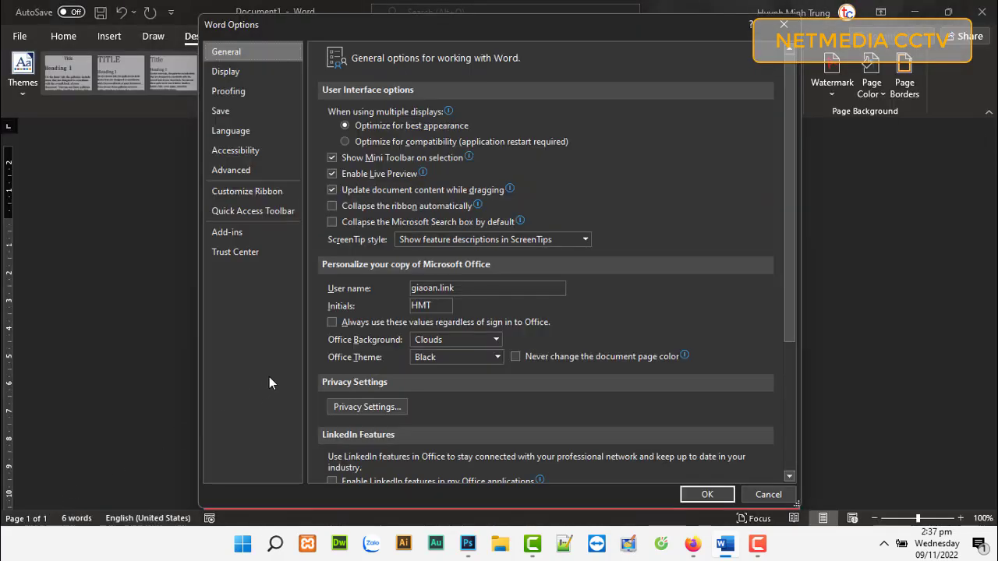
- Turn off 'Print background colors and images' in the Display options and click OK
left_click(234, 78)
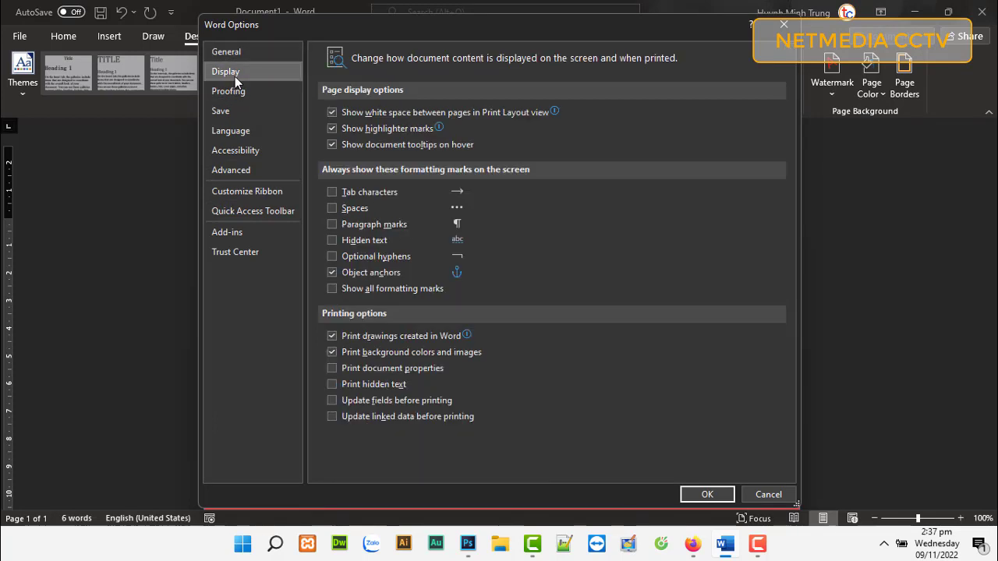
left_click(332, 352)
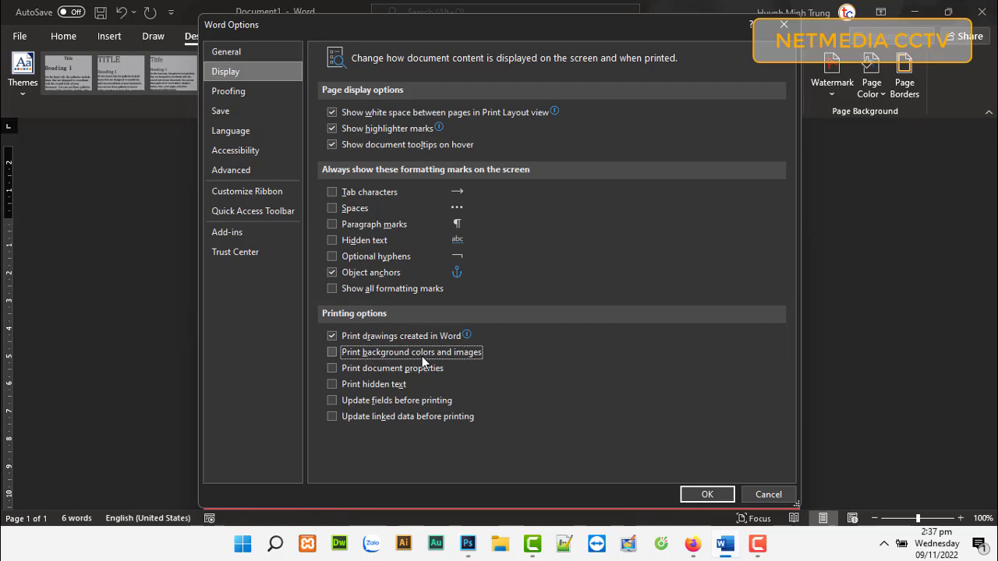
left_click(706, 494)
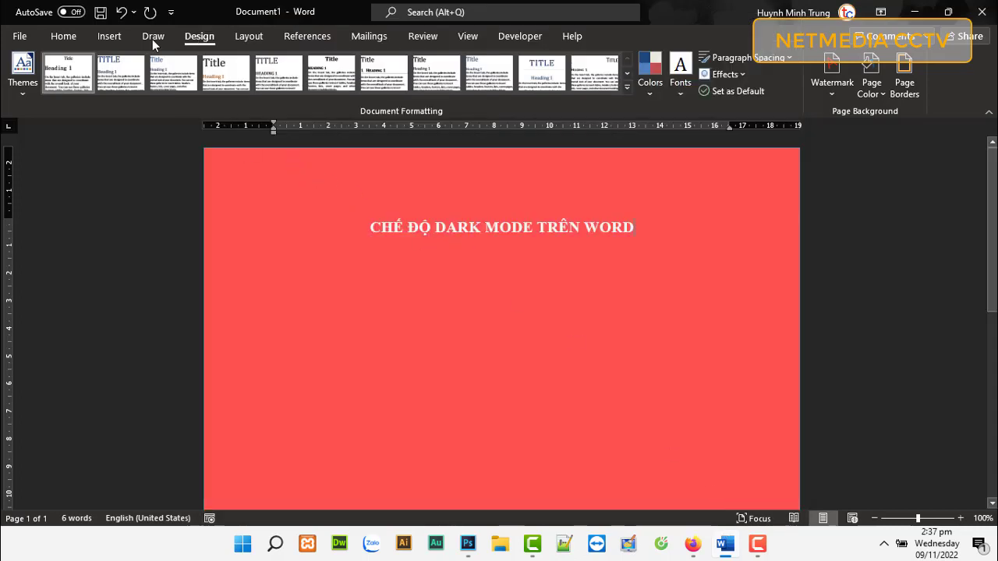
- Preview the page zoomed in, now printing white without the red background, then return to the document
left_click(21, 36)
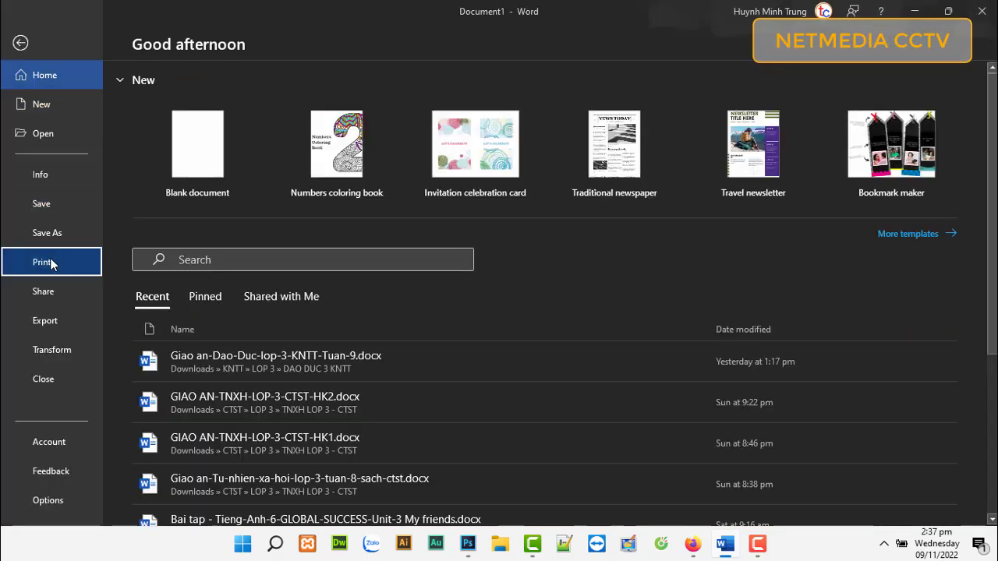
left_click(52, 265)
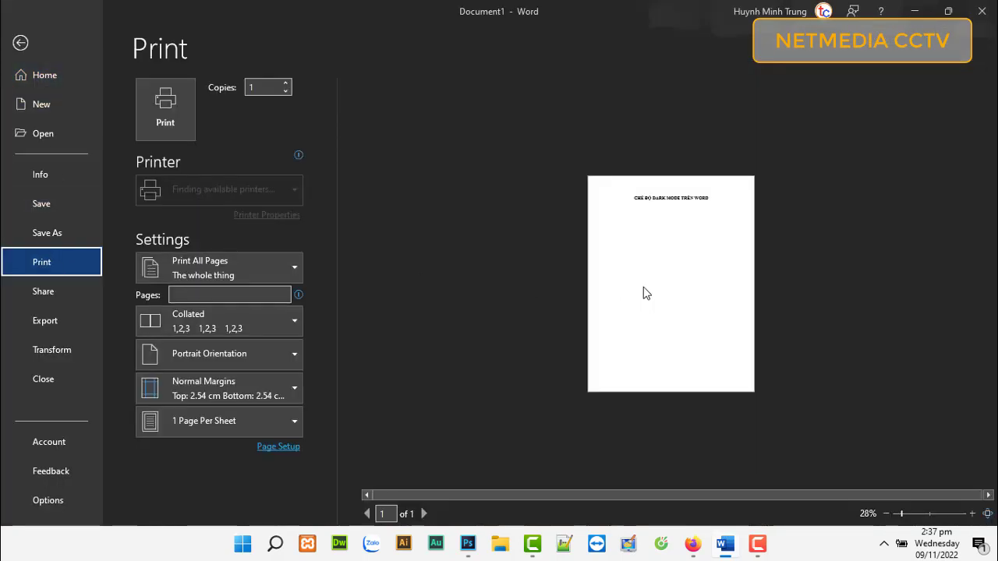
left_click(924, 514)
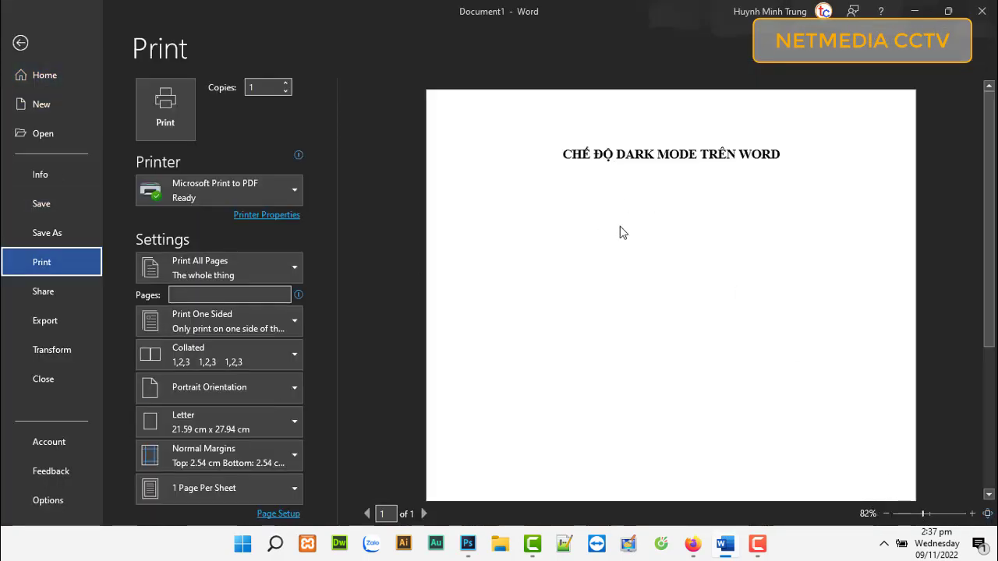
left_click(21, 44)
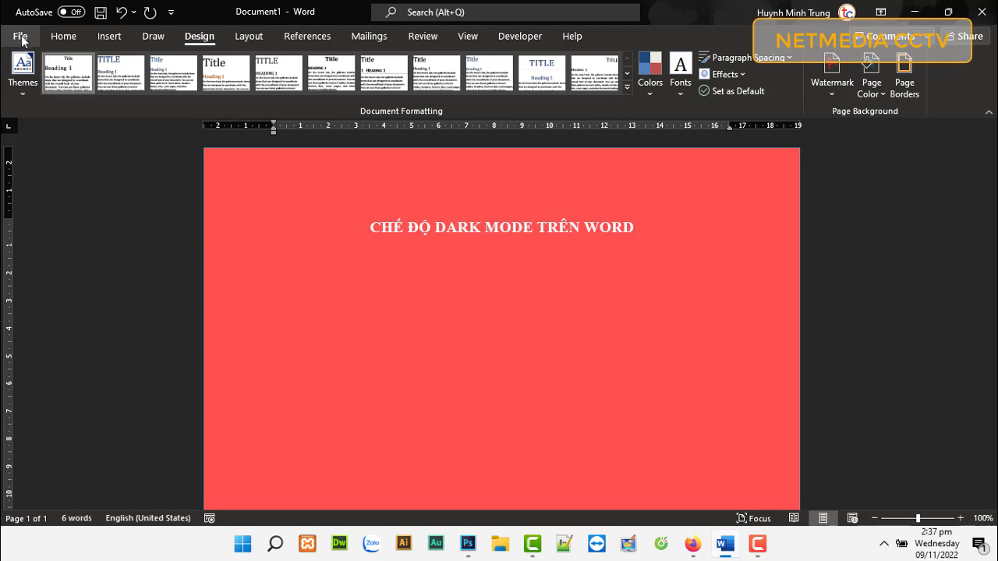
- Switch the Office Theme to Dark Gray after opening and cancelling Word Options
left_click(22, 39)
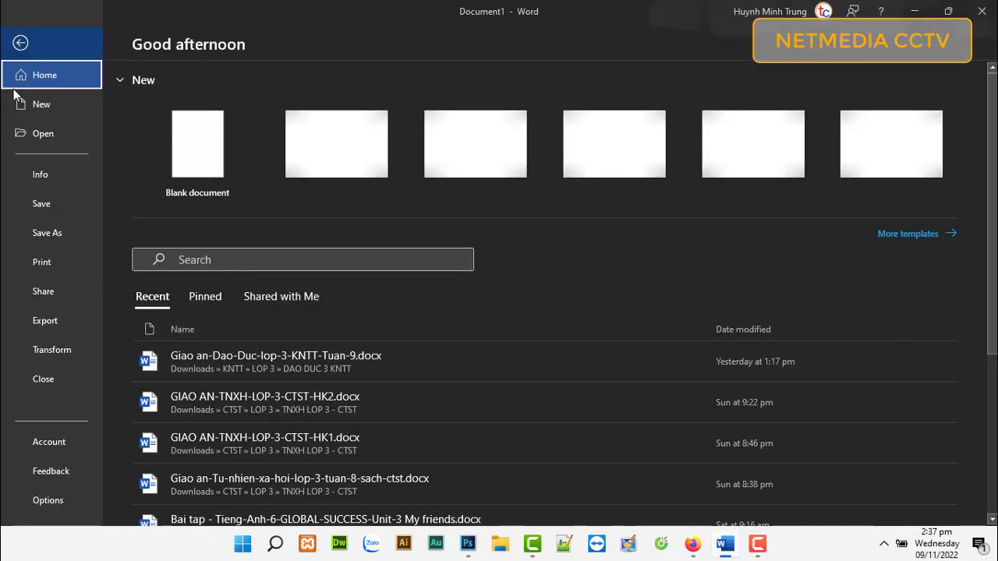
left_click(59, 507)
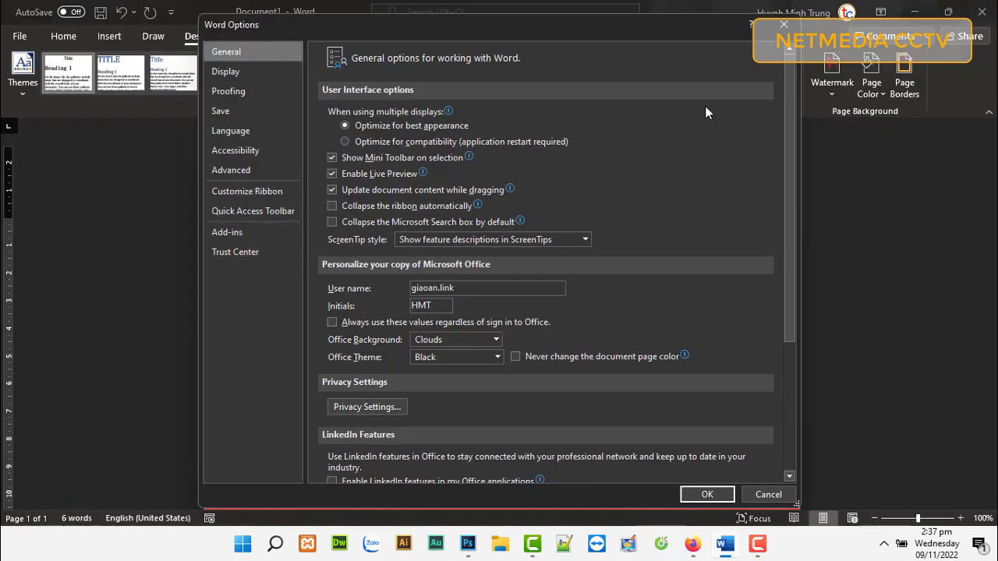
left_click(784, 25)
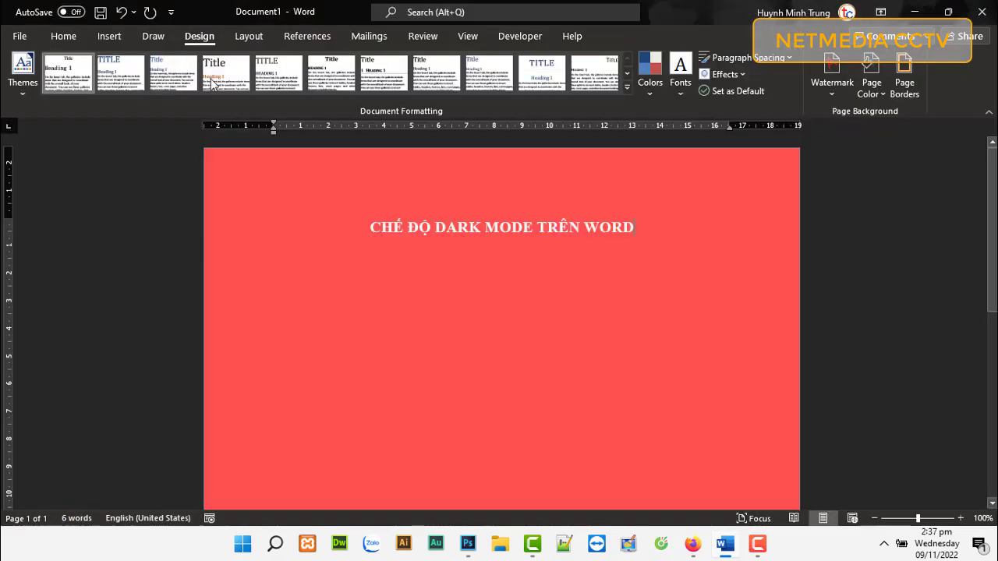
left_click(24, 39)
left_click(49, 442)
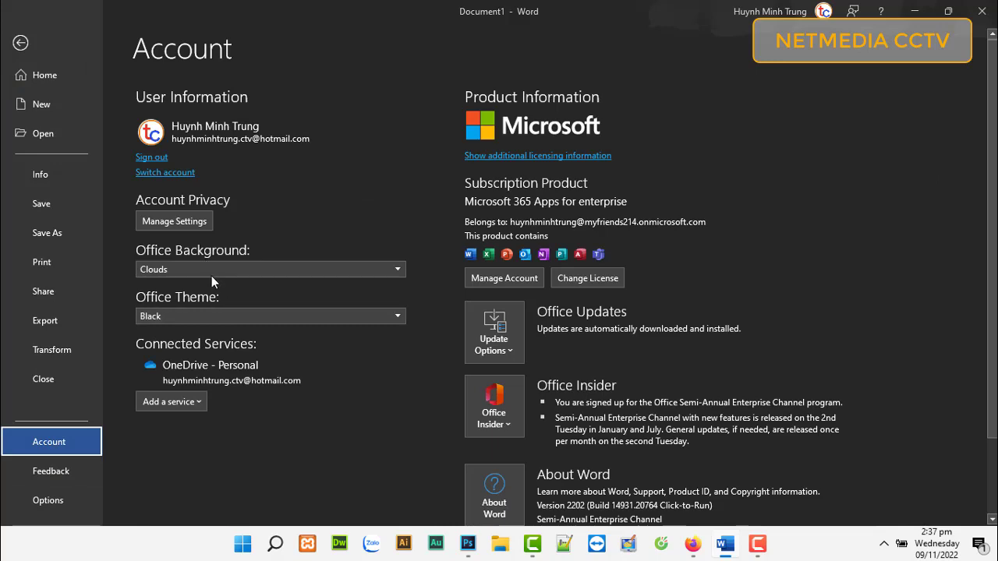
left_click(215, 314)
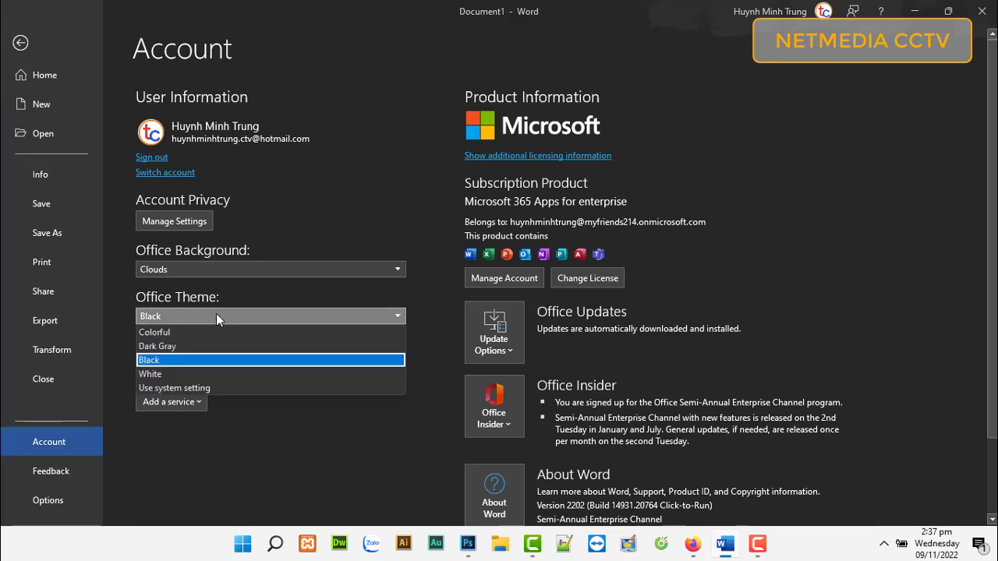
left_click(186, 349)
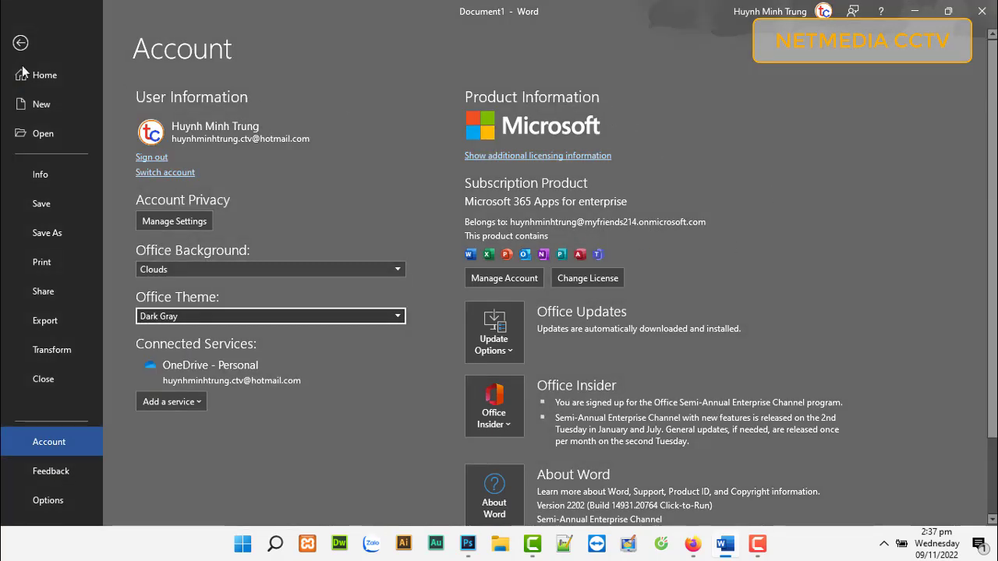
left_click(20, 42)
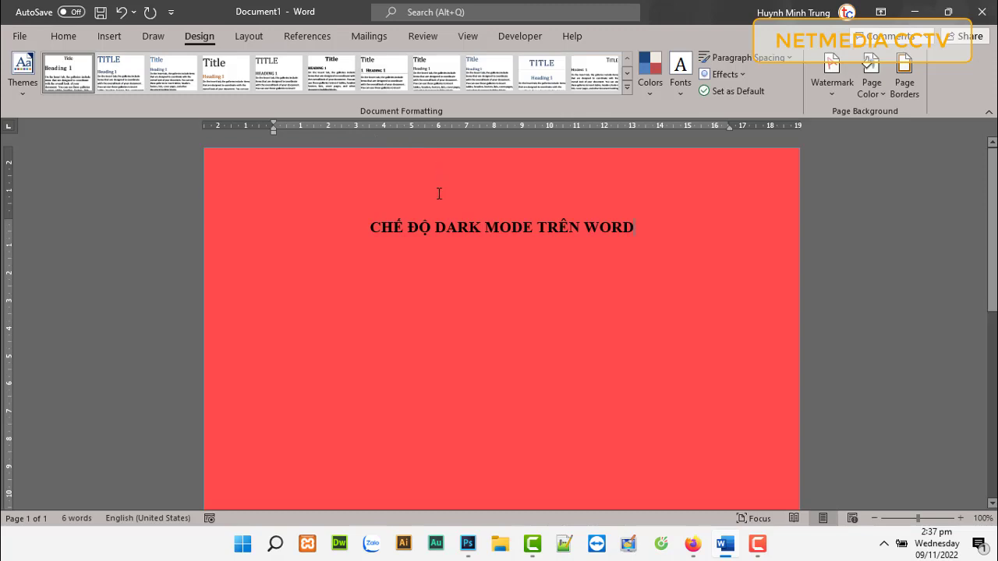
- Switch the Office Theme to White and go back to the File Home page
left_click(13, 37)
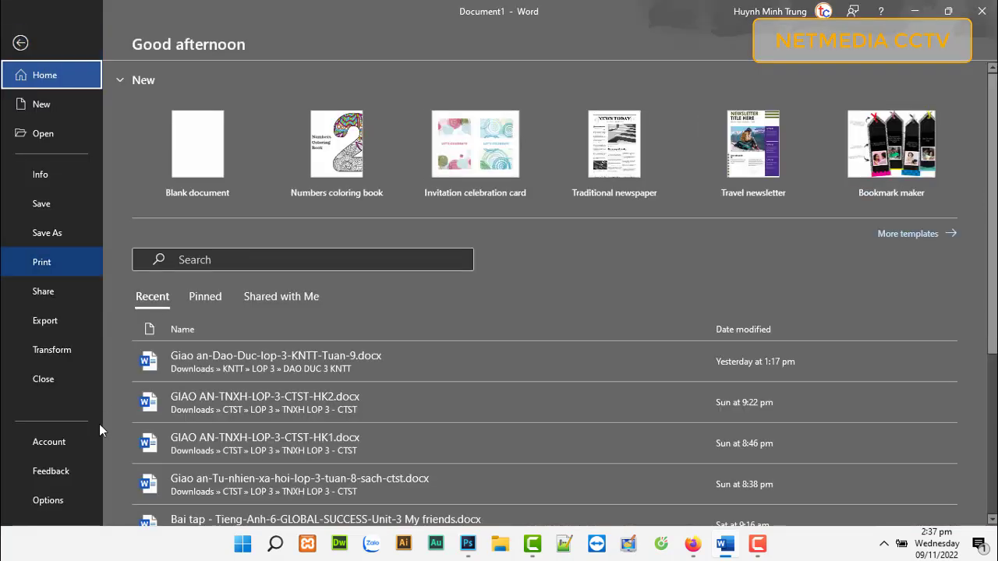
left_click(59, 446)
left_click(193, 317)
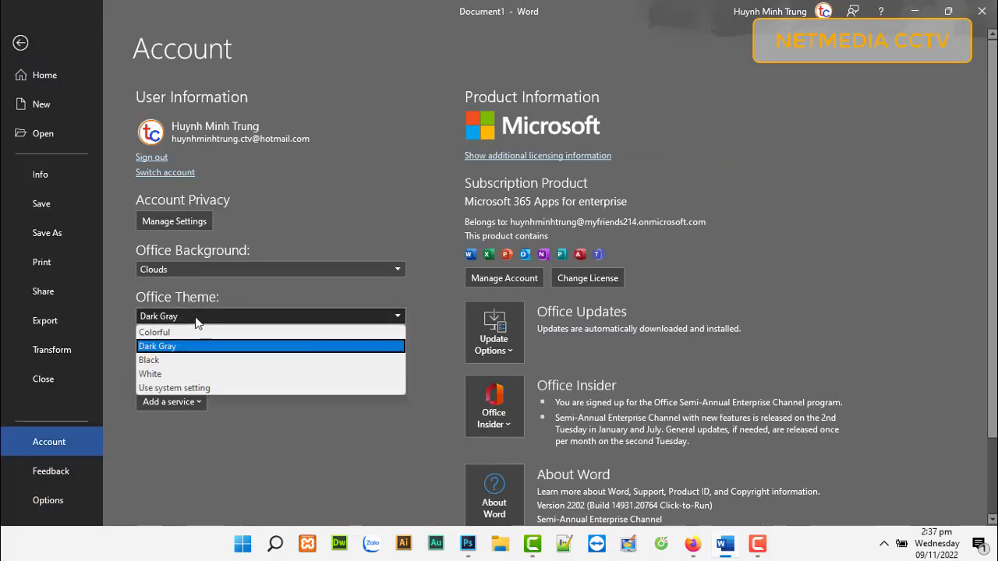
left_click(175, 374)
left_click(21, 43)
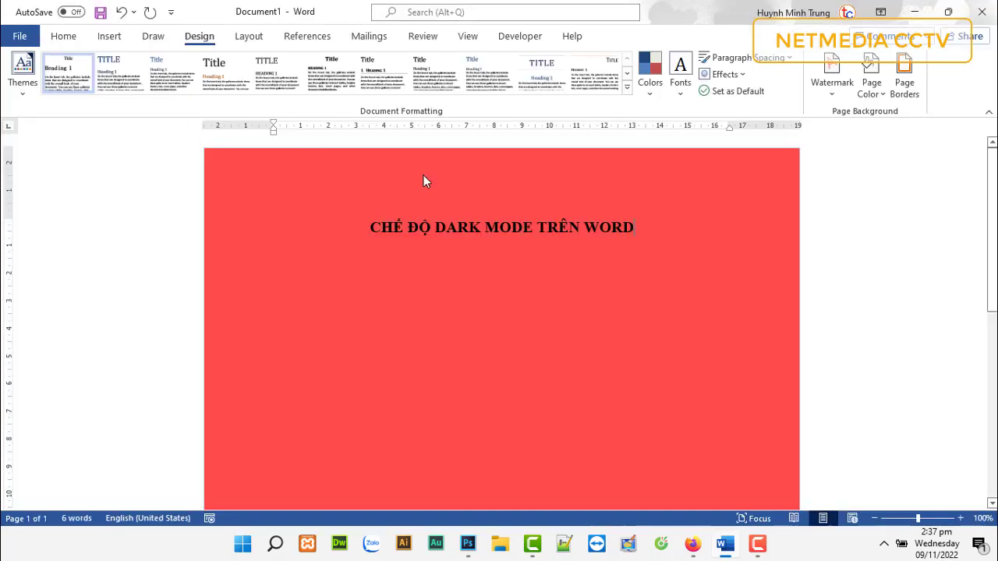
left_click(16, 37)
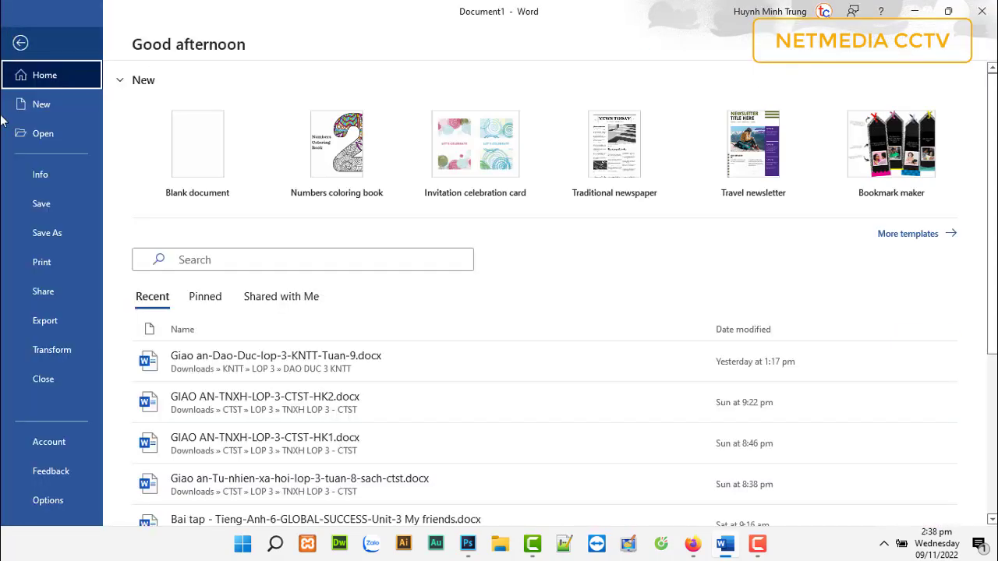
- Set the Office Theme to Colorful and return to the document
left_click(71, 439)
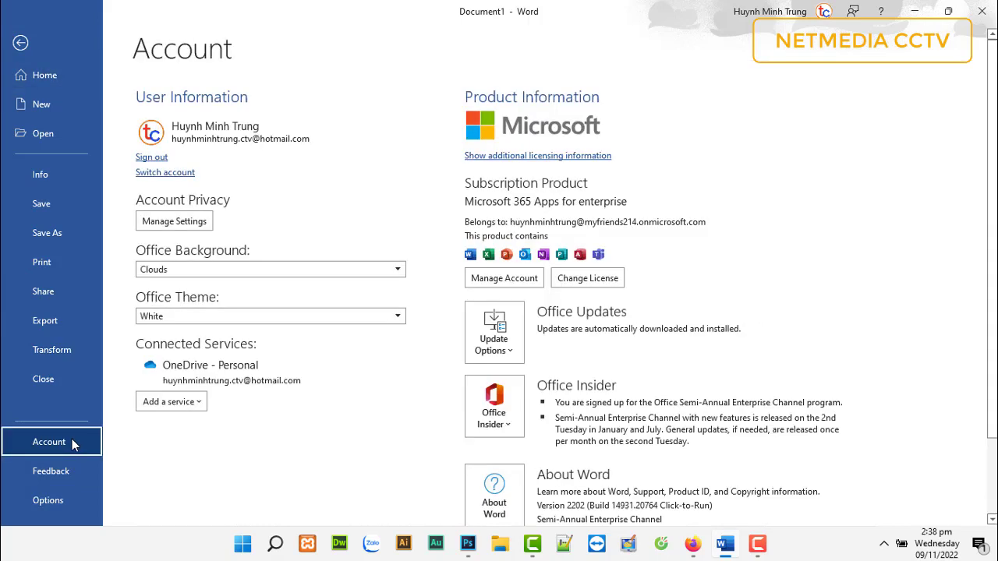
left_click(182, 315)
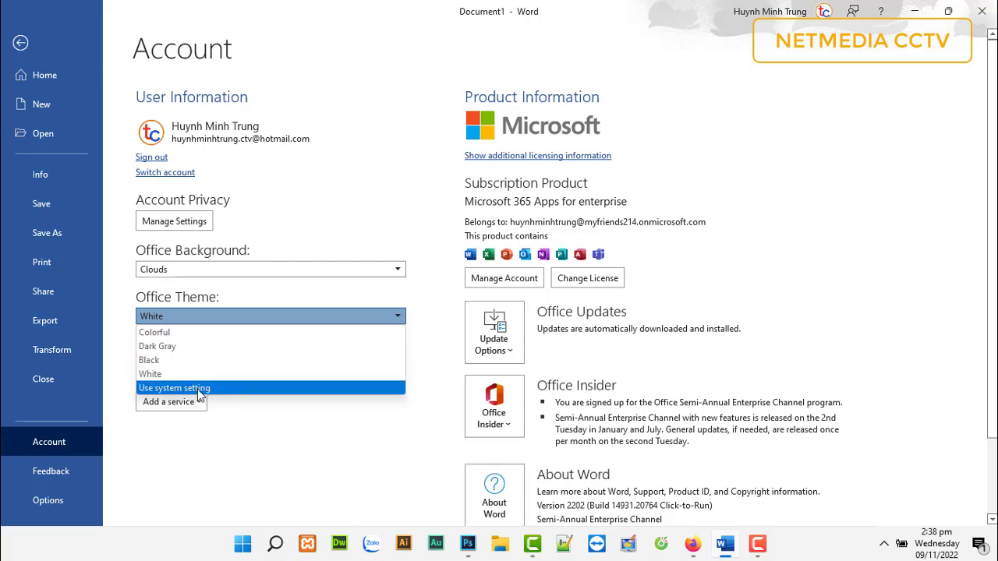
left_click(180, 335)
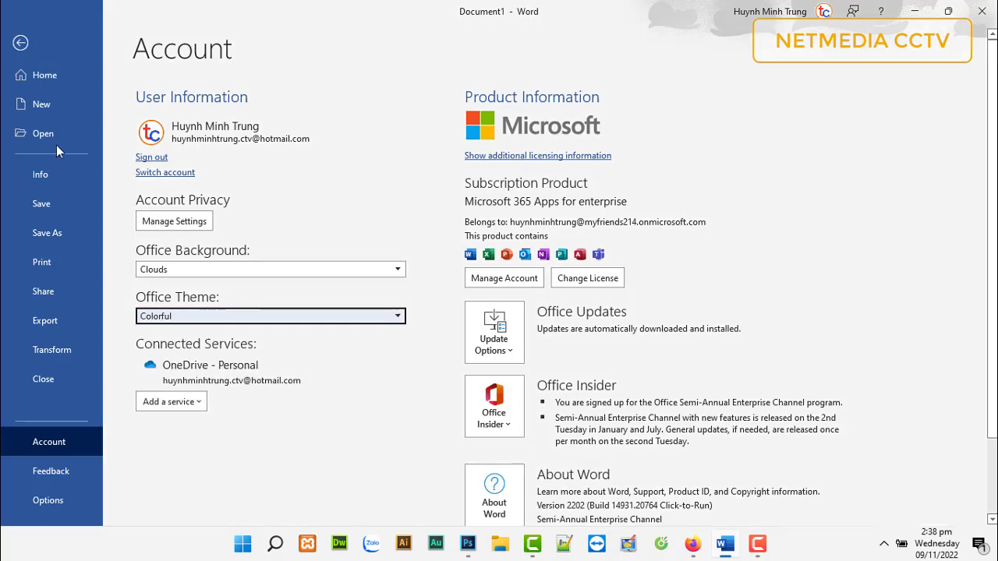
left_click(20, 41)
- Reopen the Office Theme list on the Account page and confirm the theme choice
left_click(21, 36)
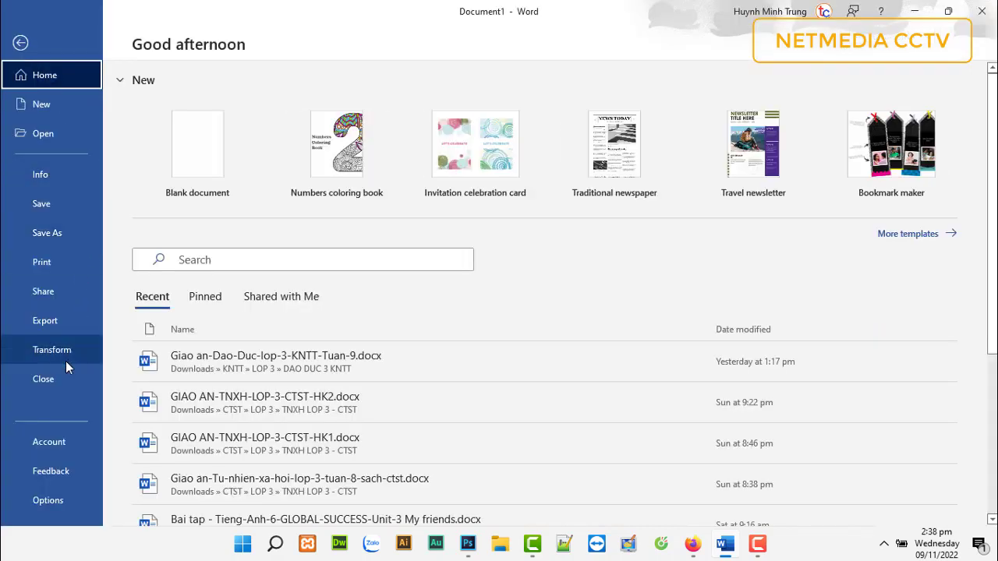
left_click(59, 445)
left_click(188, 315)
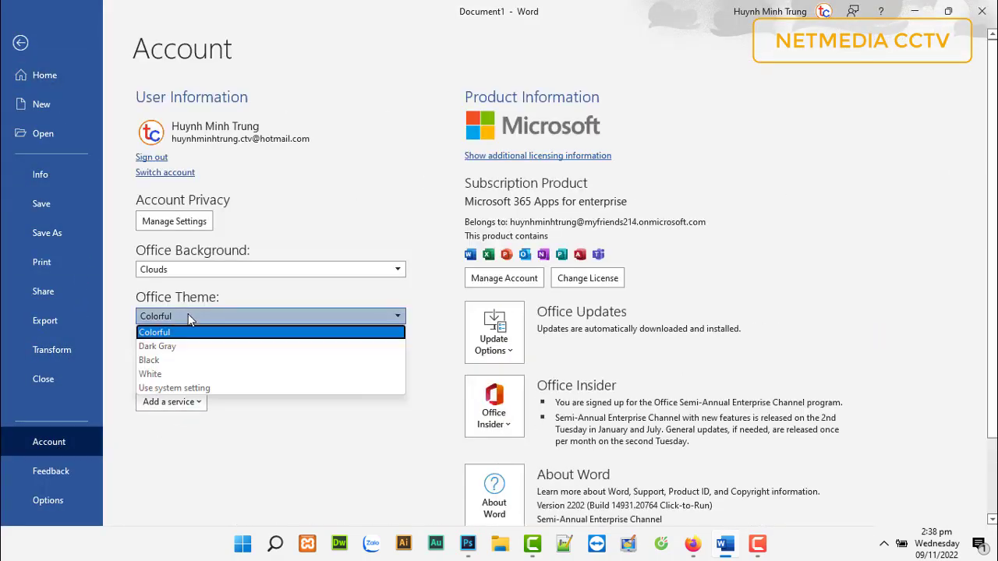
left_click(210, 390)
- Set Page Color to No Color so the bold title sits on a plain white page
left_click(20, 43)
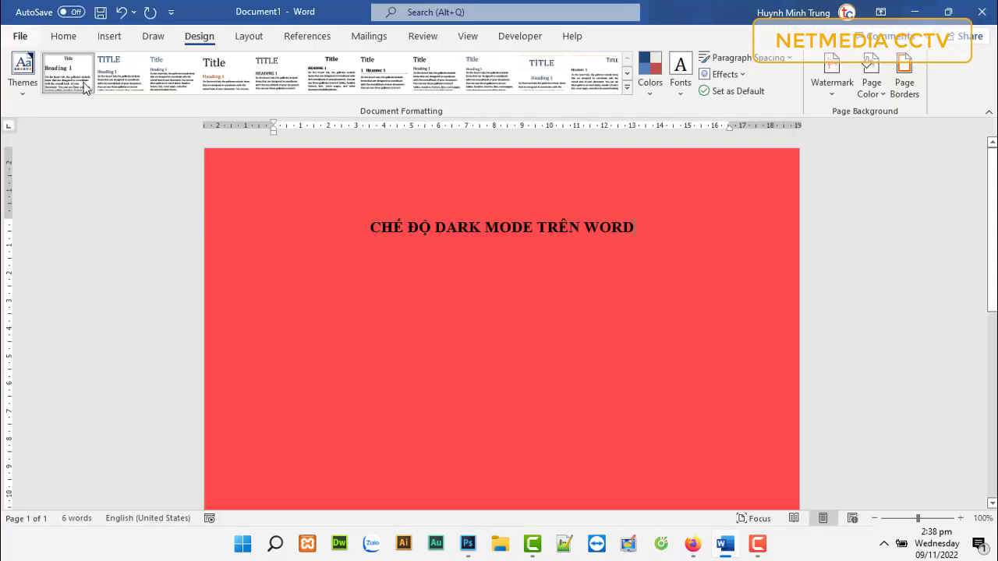
left_click(361, 227)
left_click(884, 92)
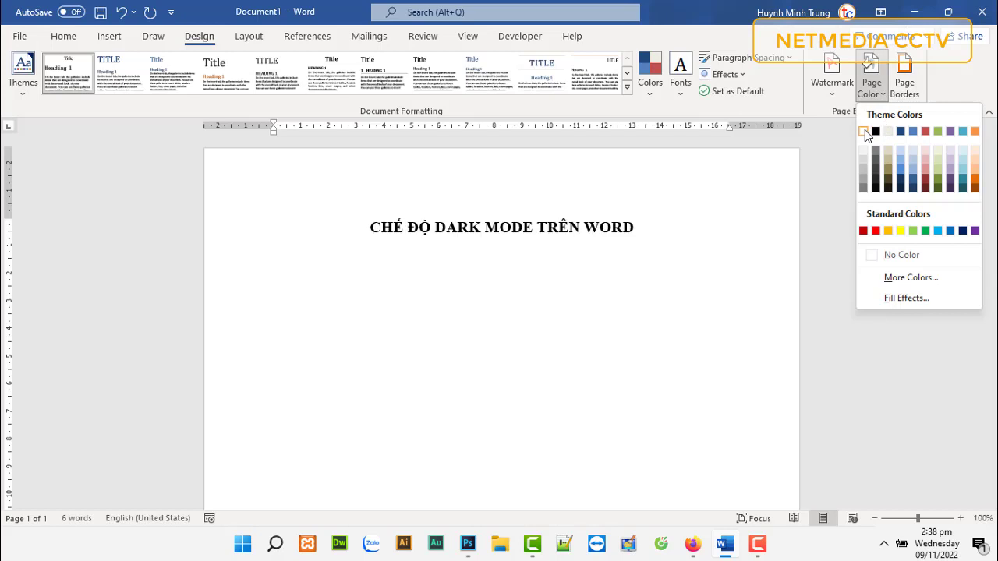
left_click(867, 136)
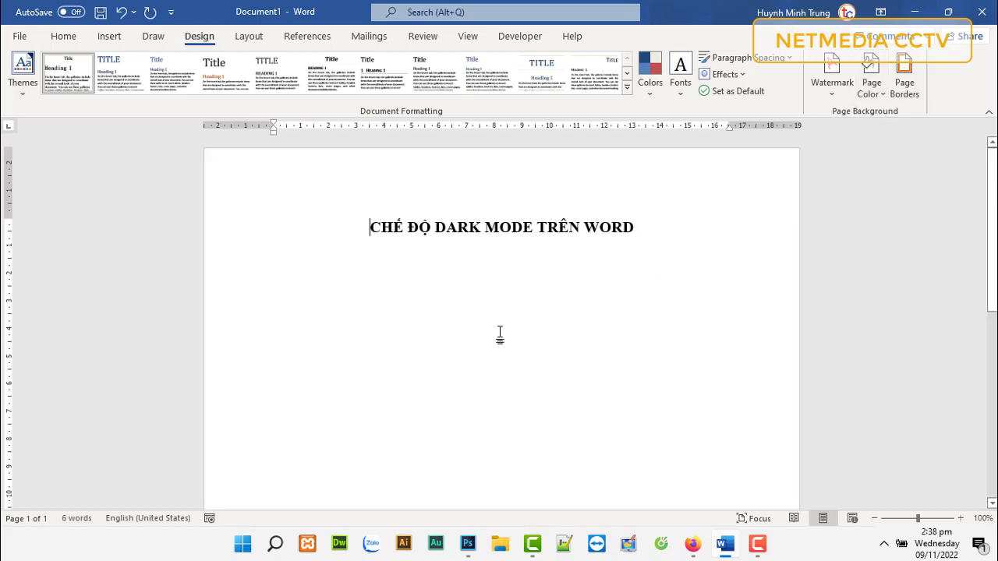
left_click(499, 335)
left_click(63, 36)
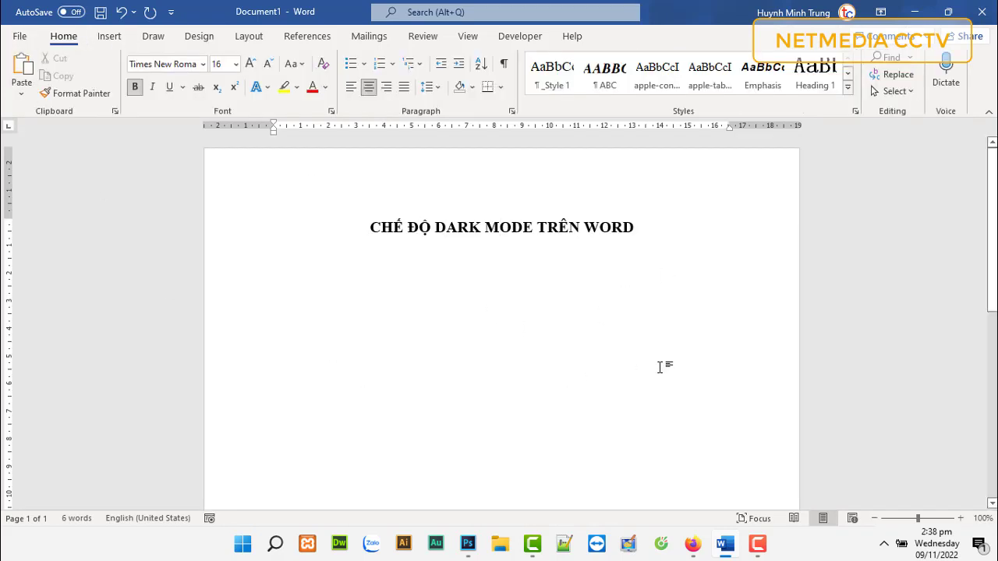